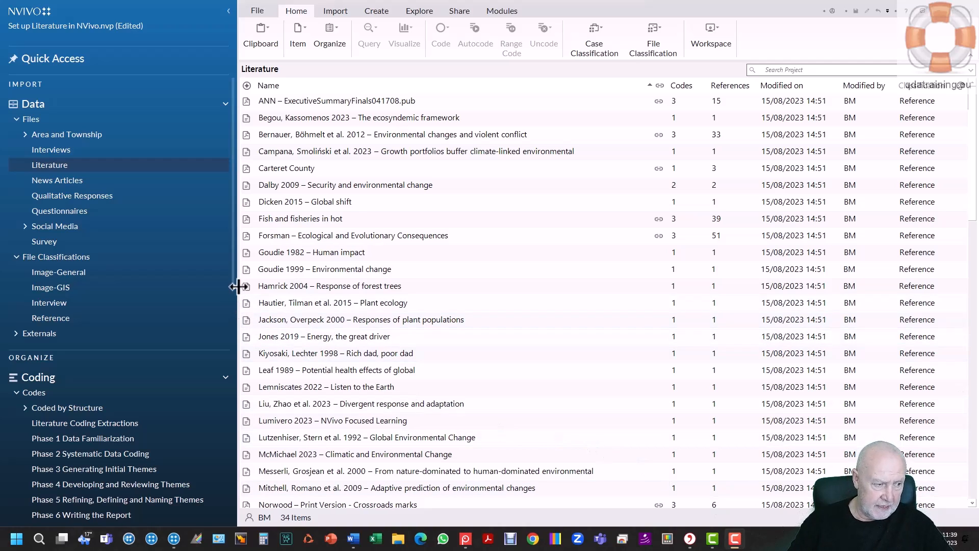
Review the Literature Coding Extractions codes and return to the Literature files folder.
drag(234, 280, 245, 363)
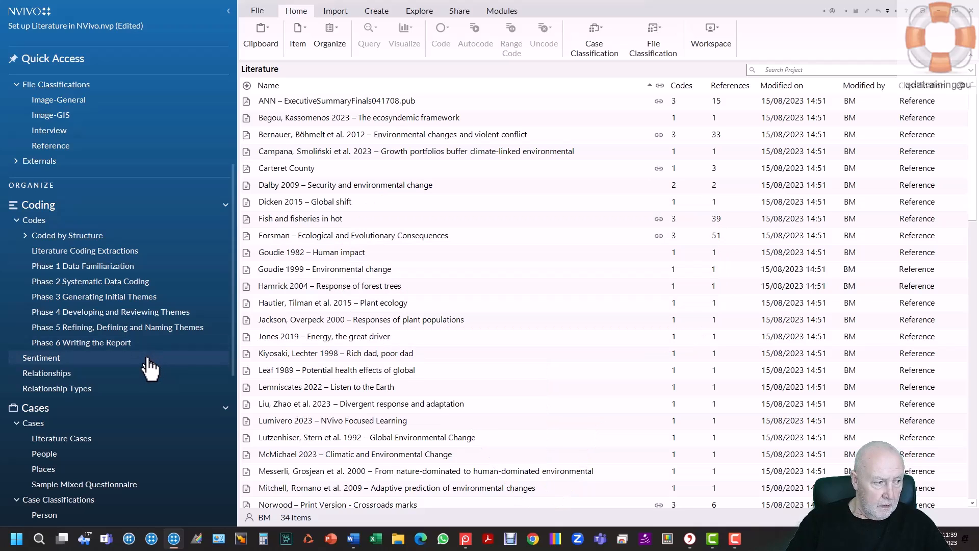
click(123, 254)
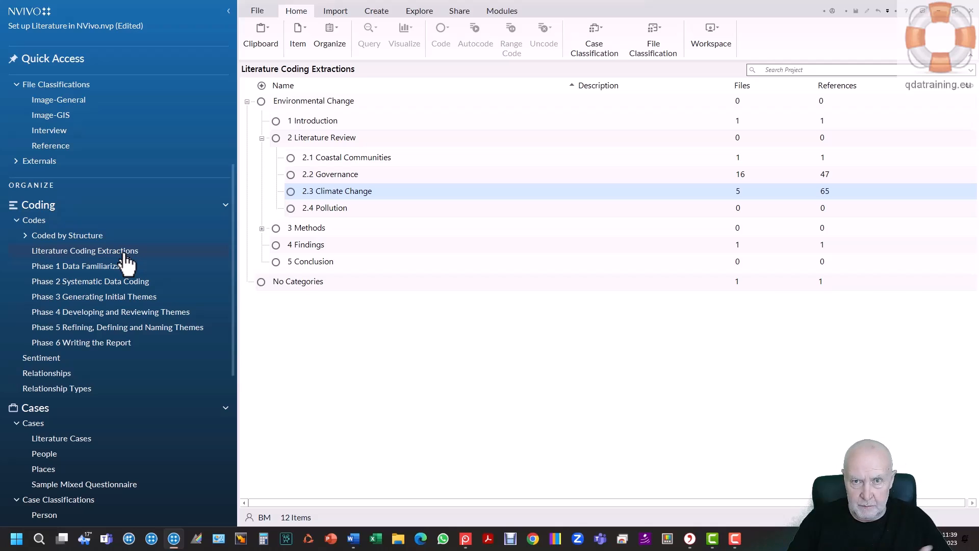
scroll(127, 260, up, 3)
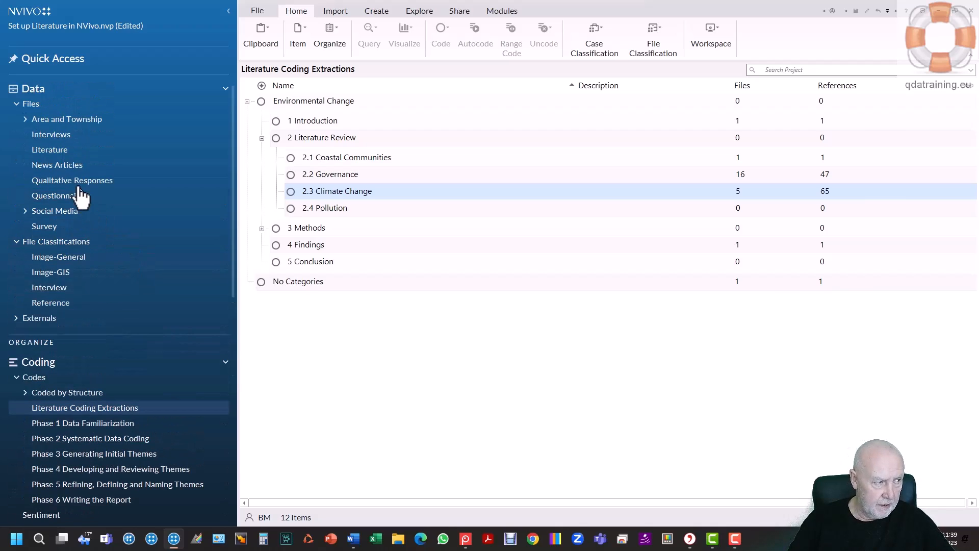
click(62, 154)
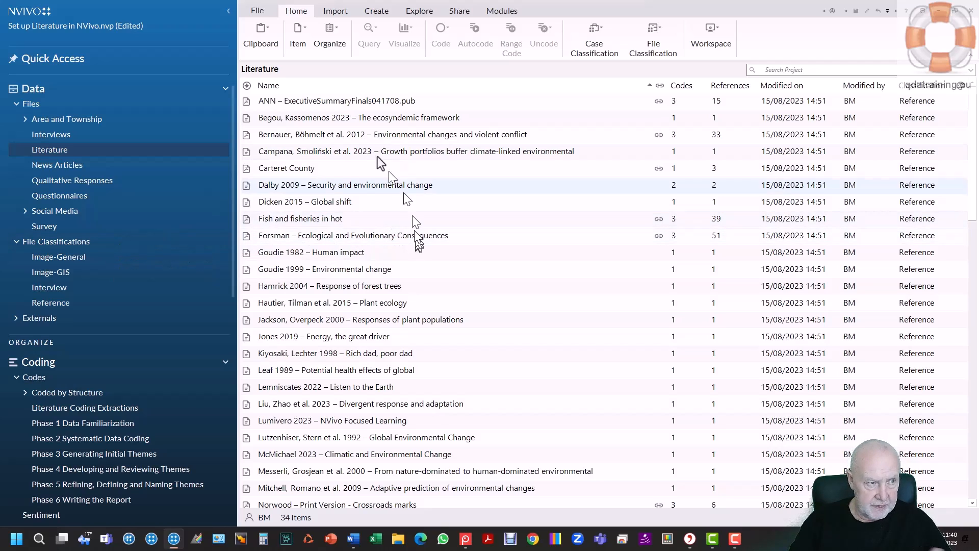
Examine the options for importing files and the list of supported bibliography import sources.
click(336, 12)
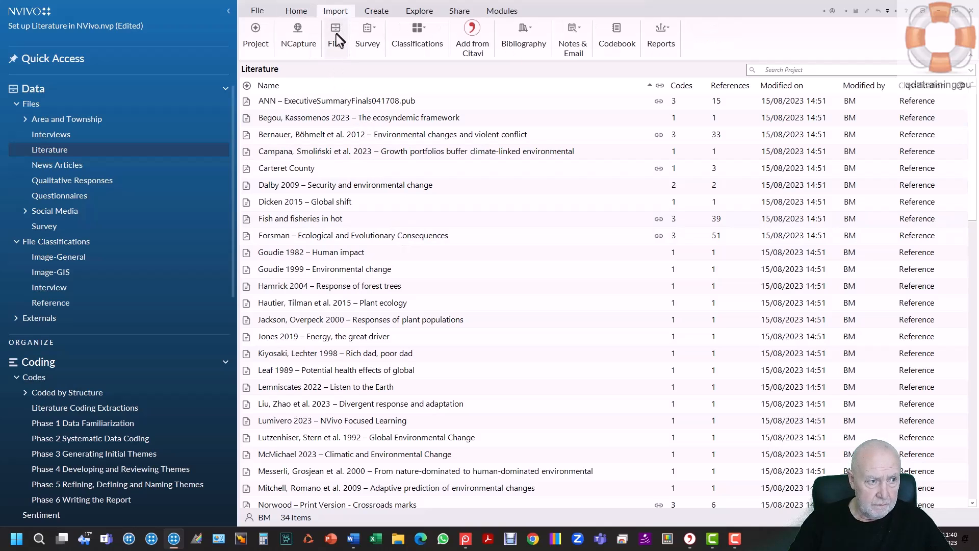
click(337, 35)
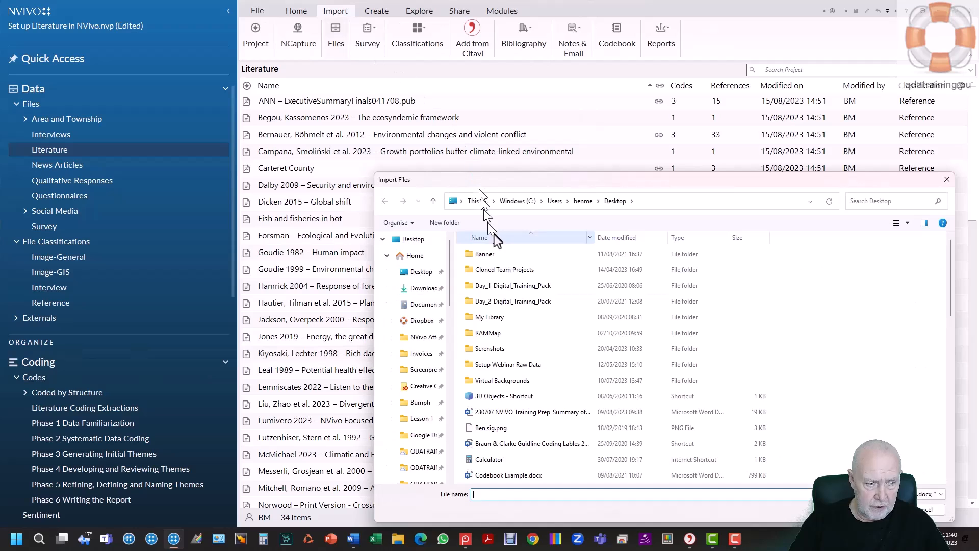
click(931, 510)
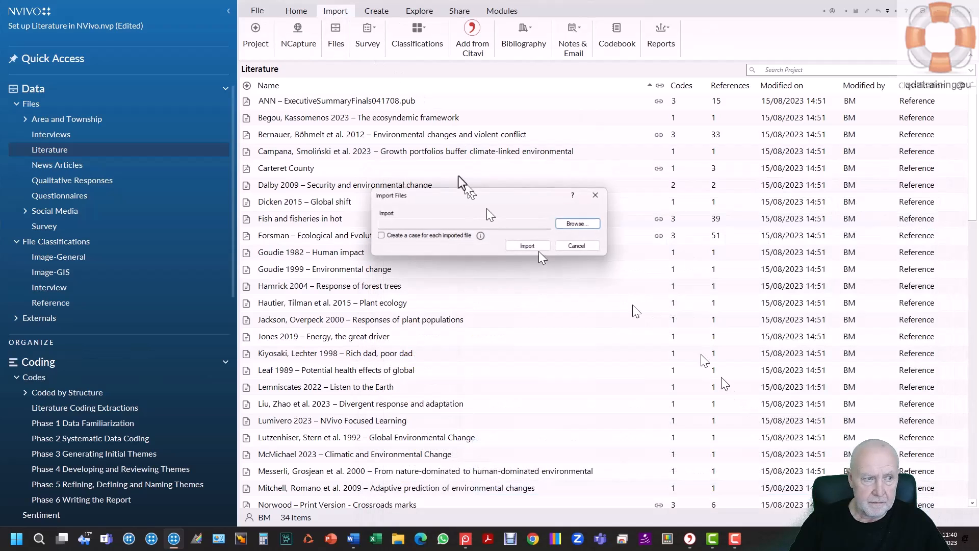
click(589, 248)
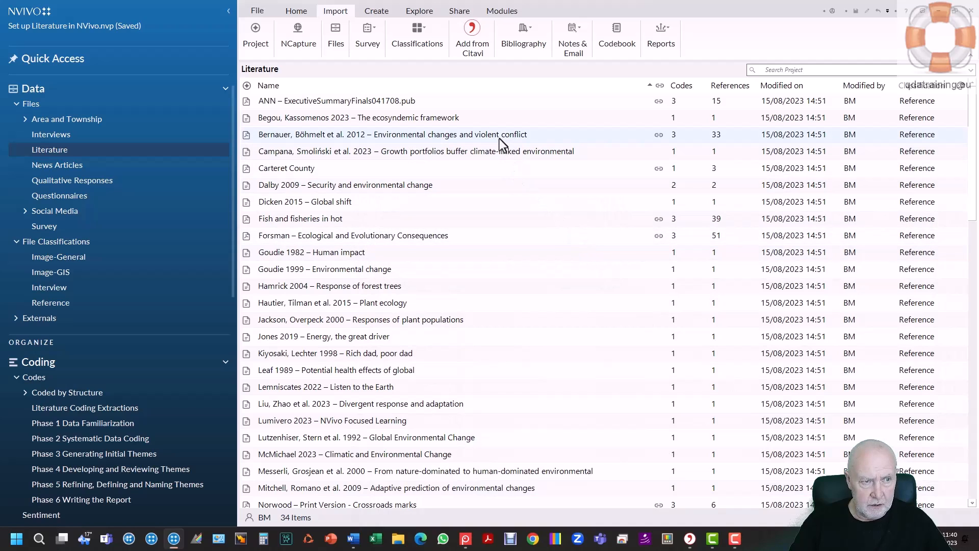
click(533, 40)
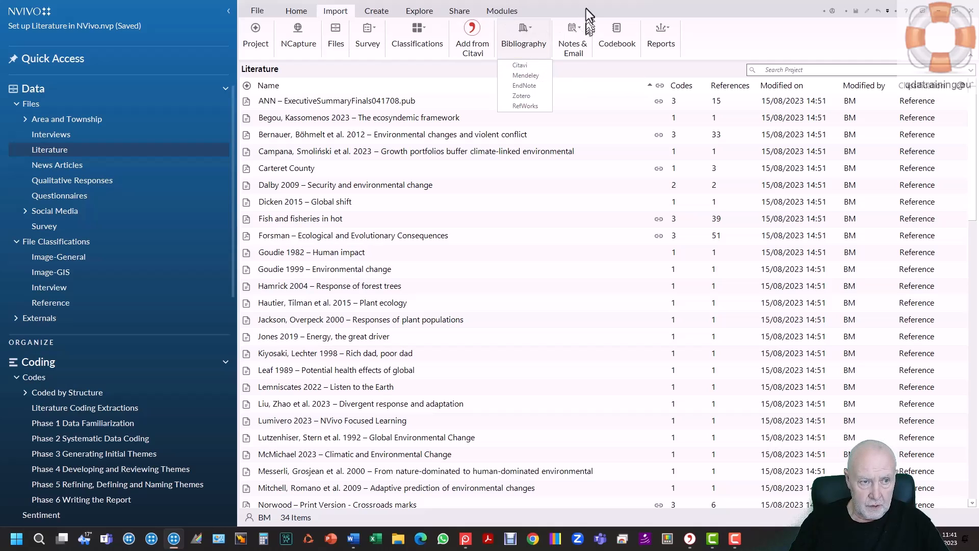
Examine the knowledge categories and available knowledge item types in the Citavi project, and switch back to NVivo.
drag(584, 6, 978, 255)
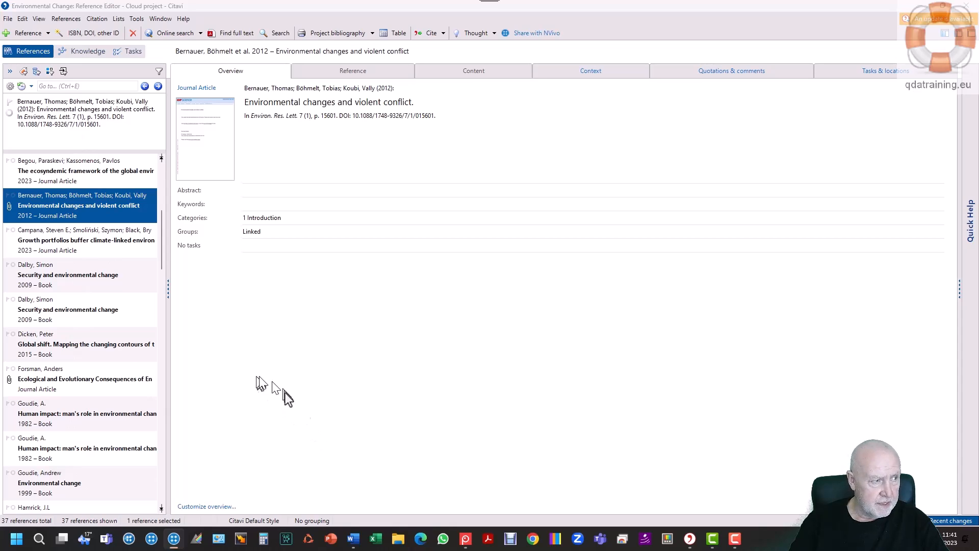
click(87, 50)
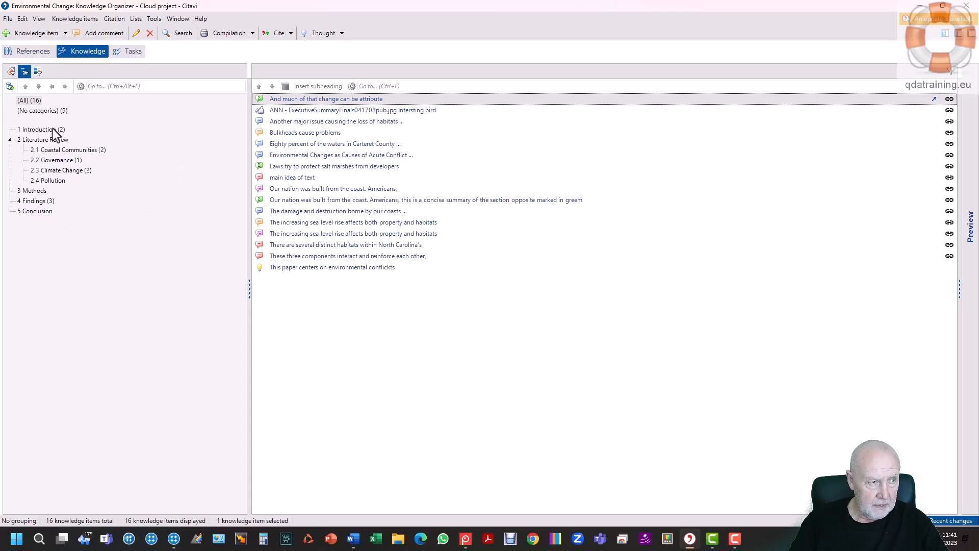
click(38, 34)
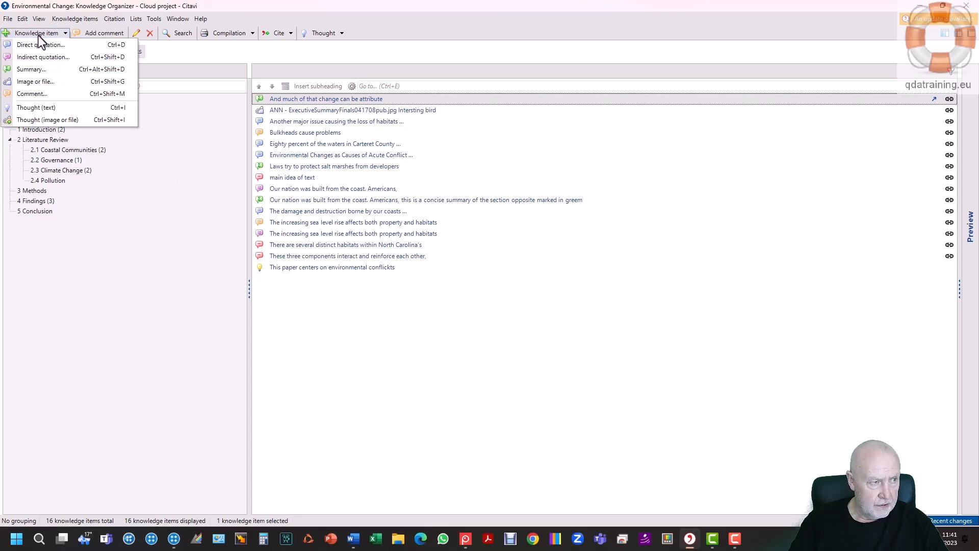
click(134, 170)
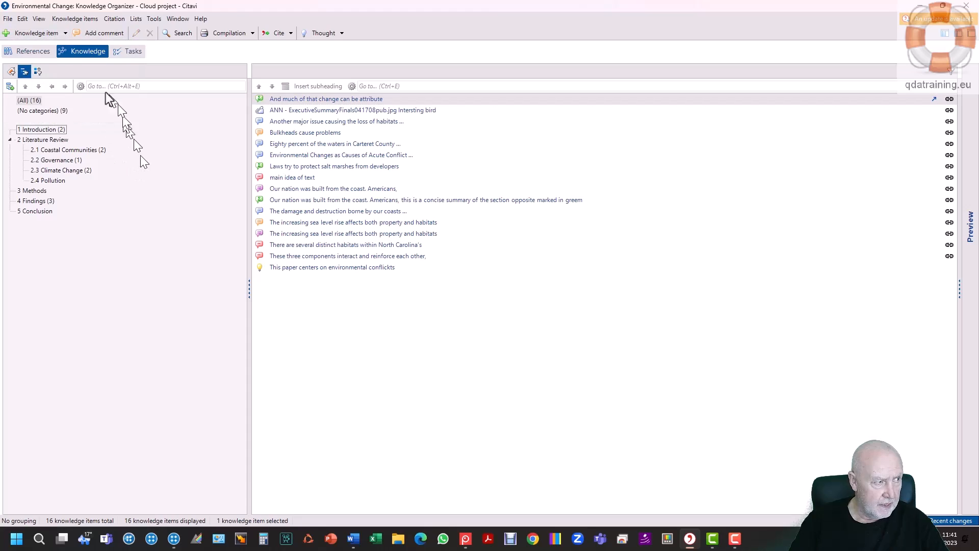
click(42, 51)
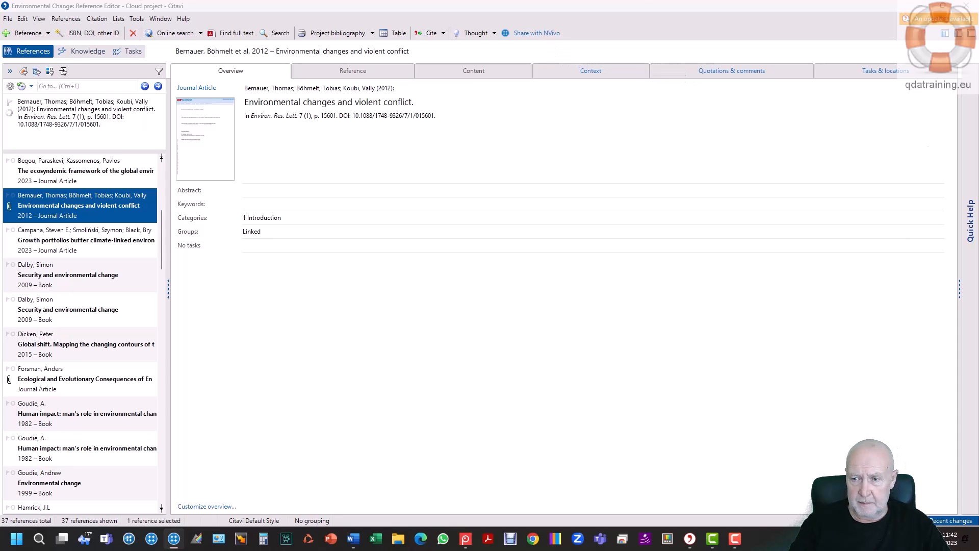
key(alt+Tab)
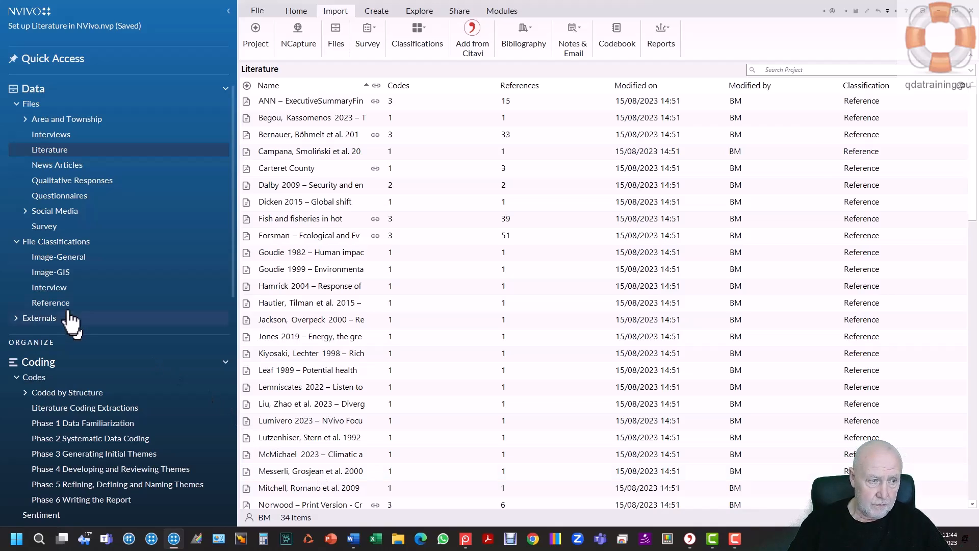
Try to create cases from all files in the Literature folder with the classification set to (None).
click(247, 102)
key(ctrl+a)
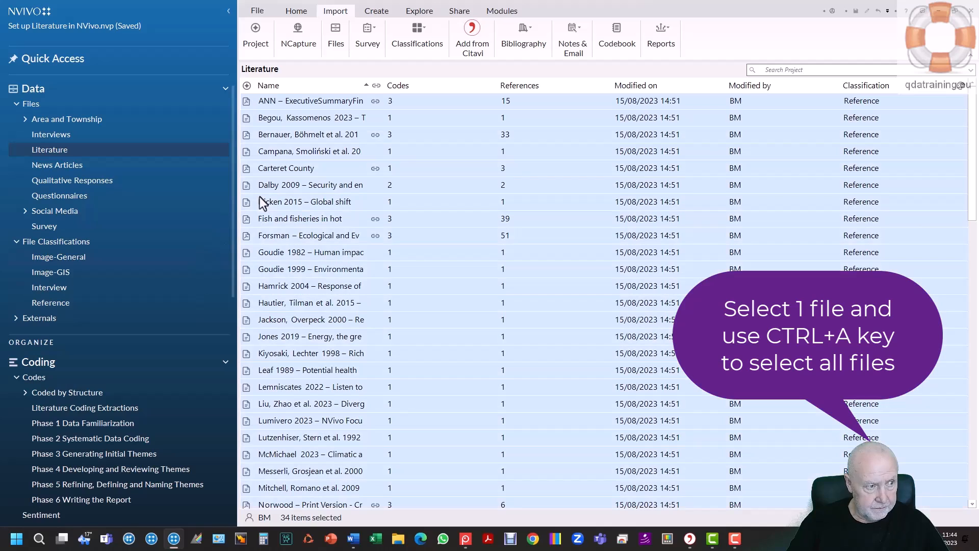
right_click(323, 104)
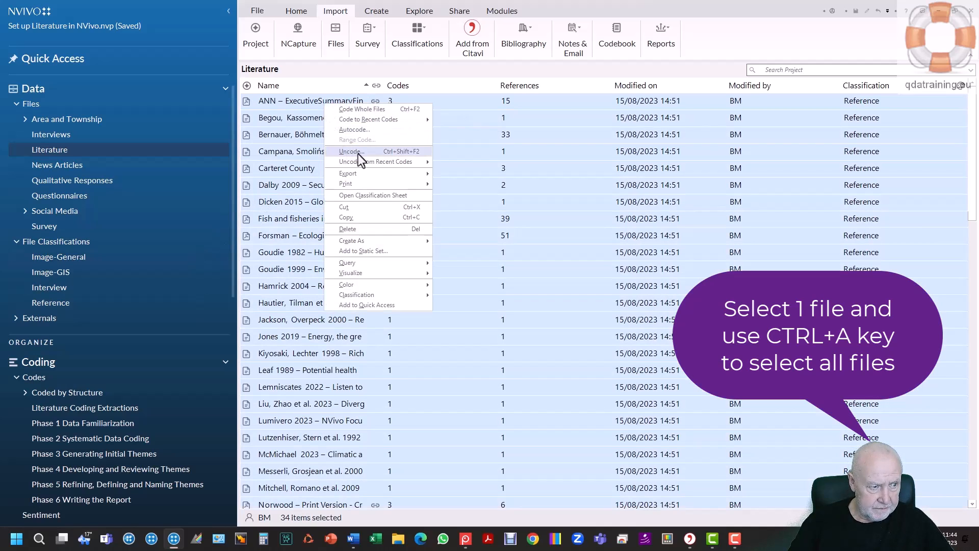
mouse_move(378, 238)
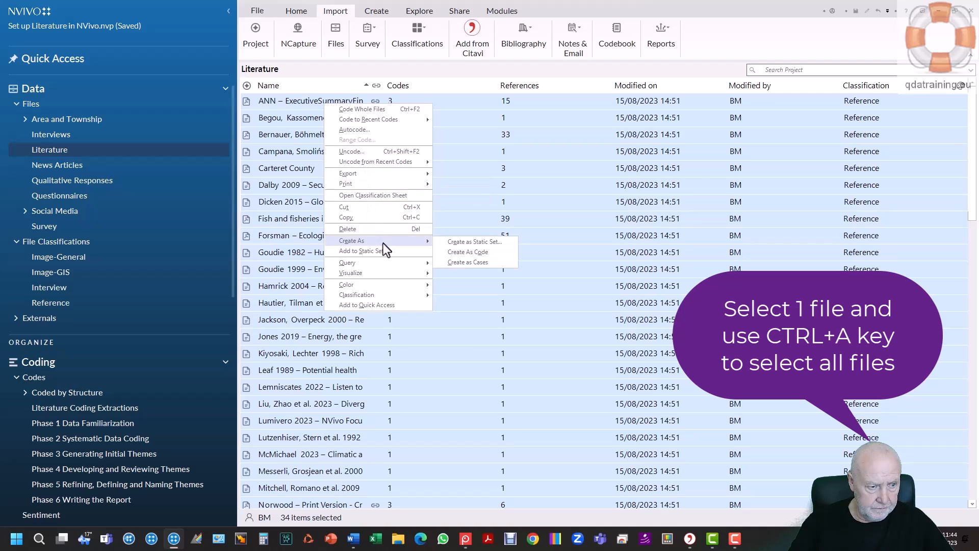
click(473, 262)
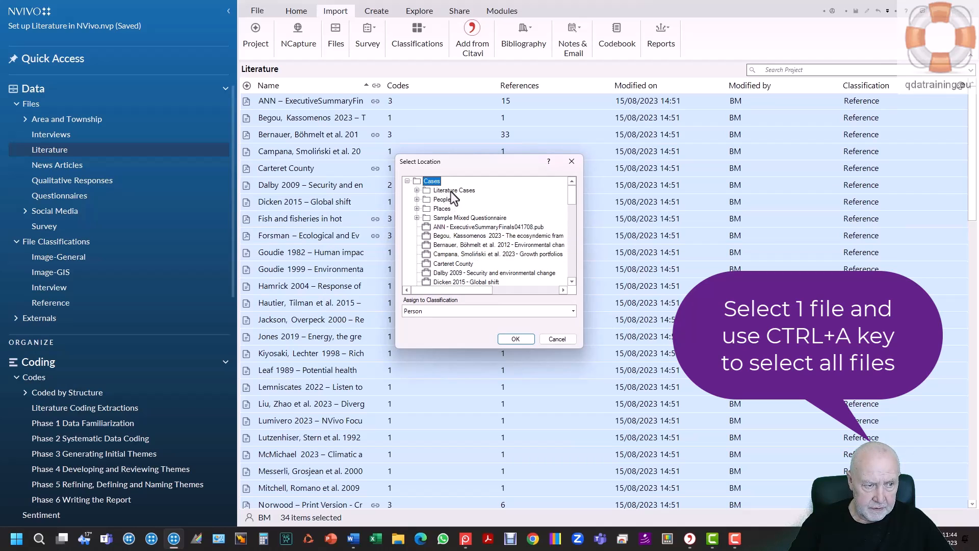
click(417, 190)
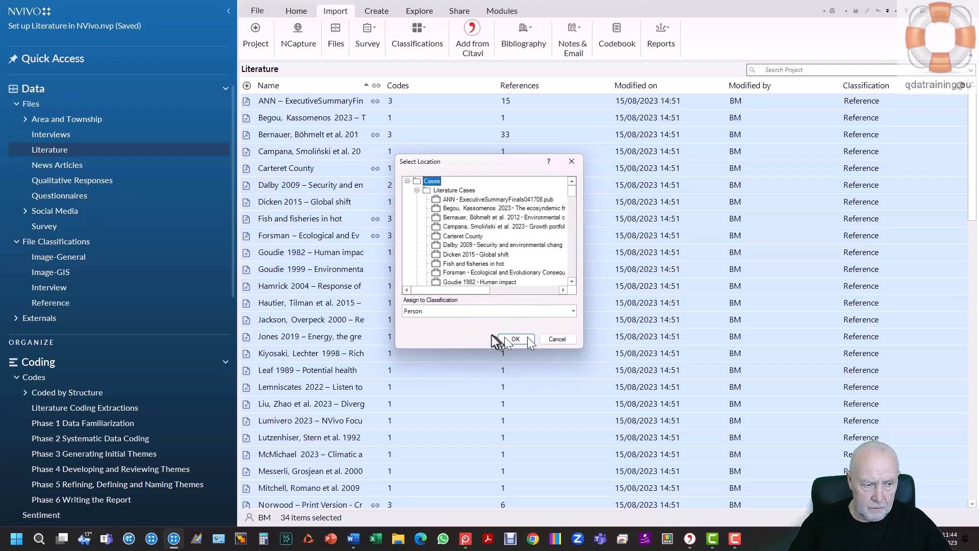
click(572, 310)
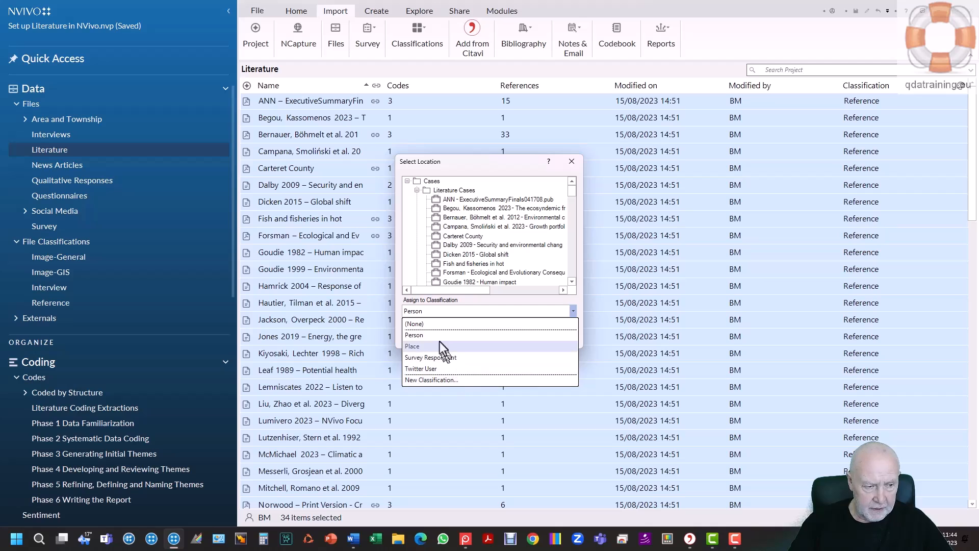
click(430, 326)
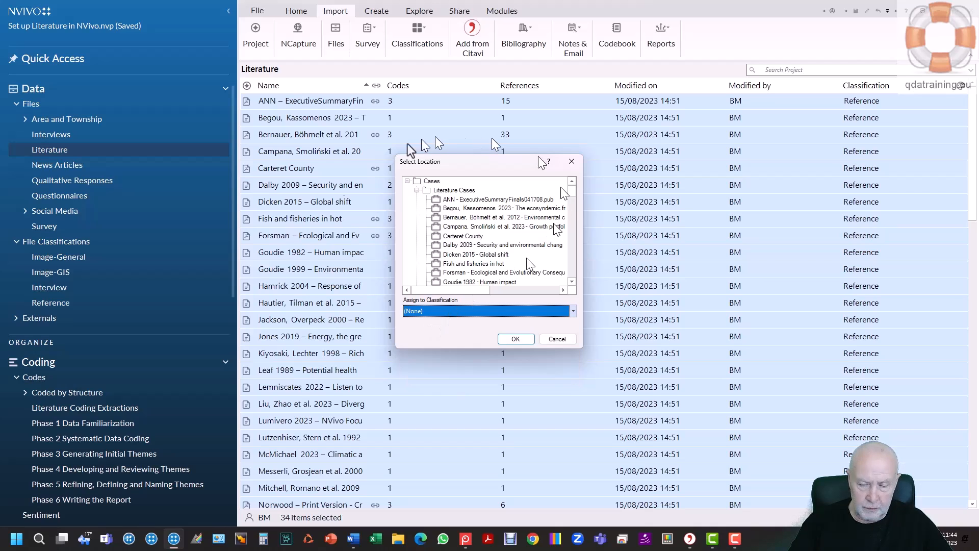
click(565, 341)
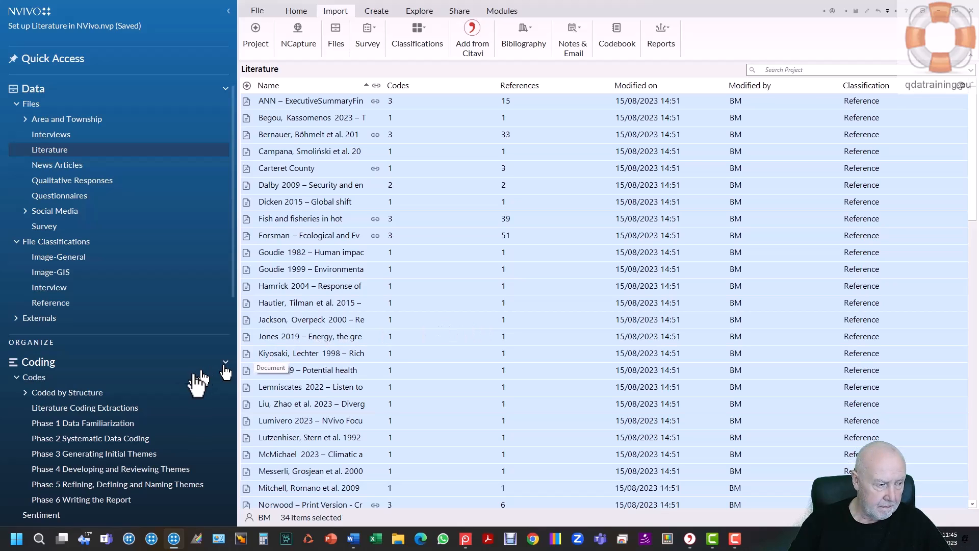
Open the Literature Cases folder and look through its list of cases.
scroll(219, 381, down, 4)
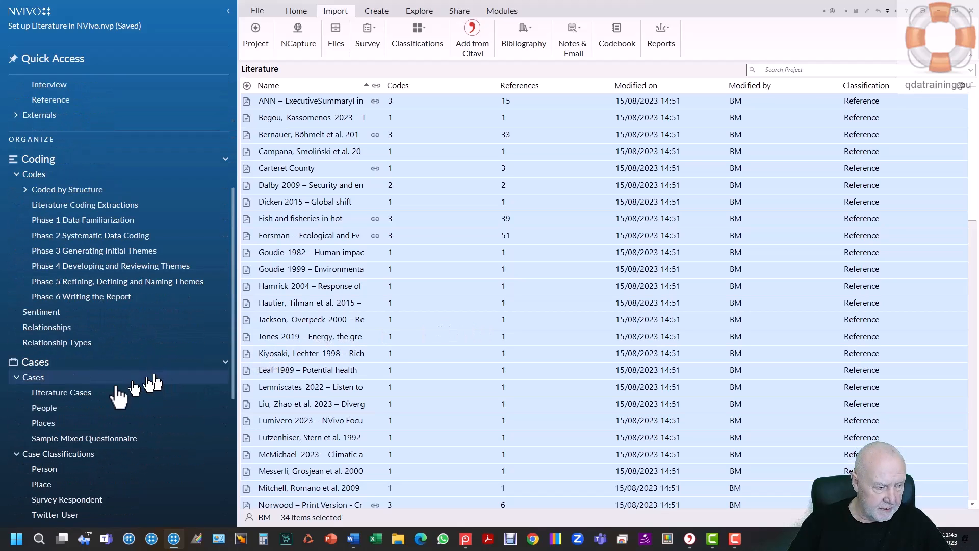
click(77, 394)
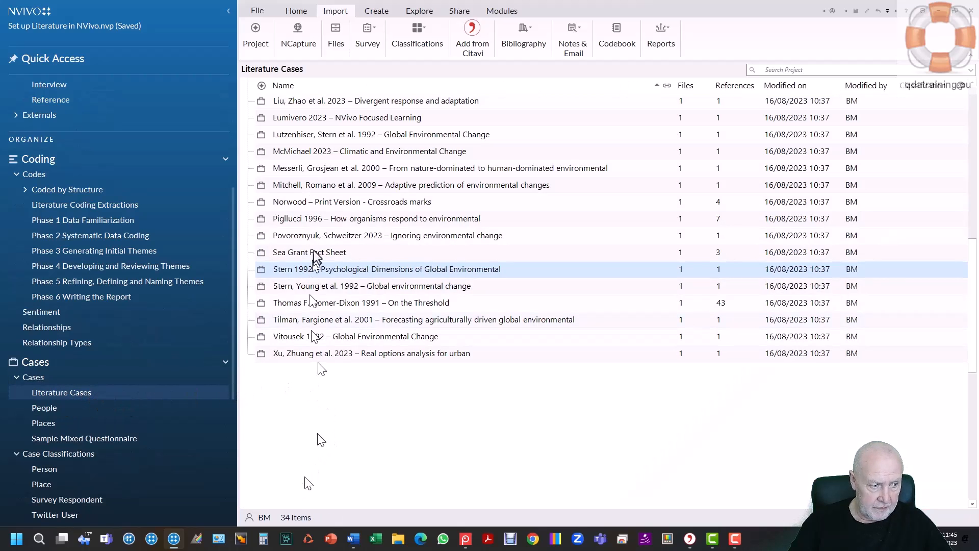
scroll(361, 219, up, 6)
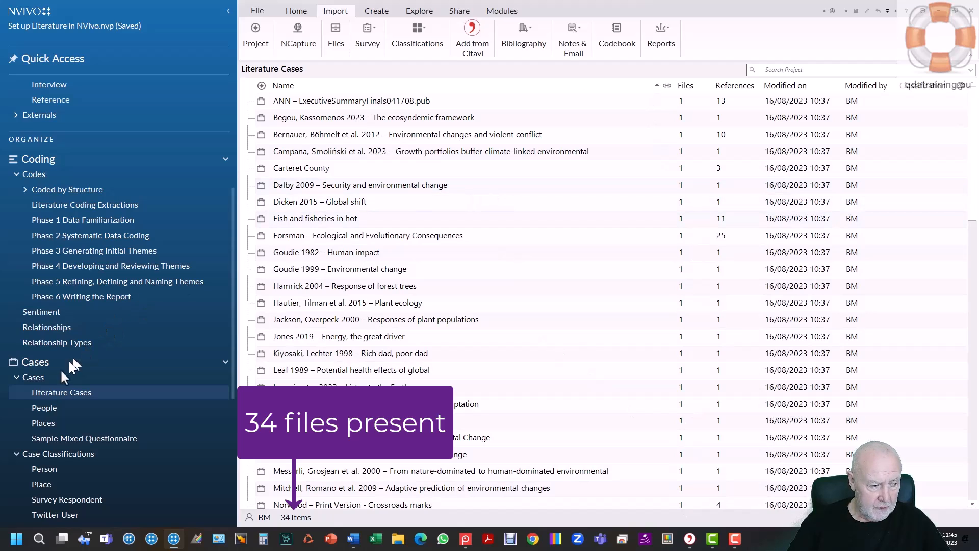
Create a new case classification named Literature Metadata.
click(87, 461)
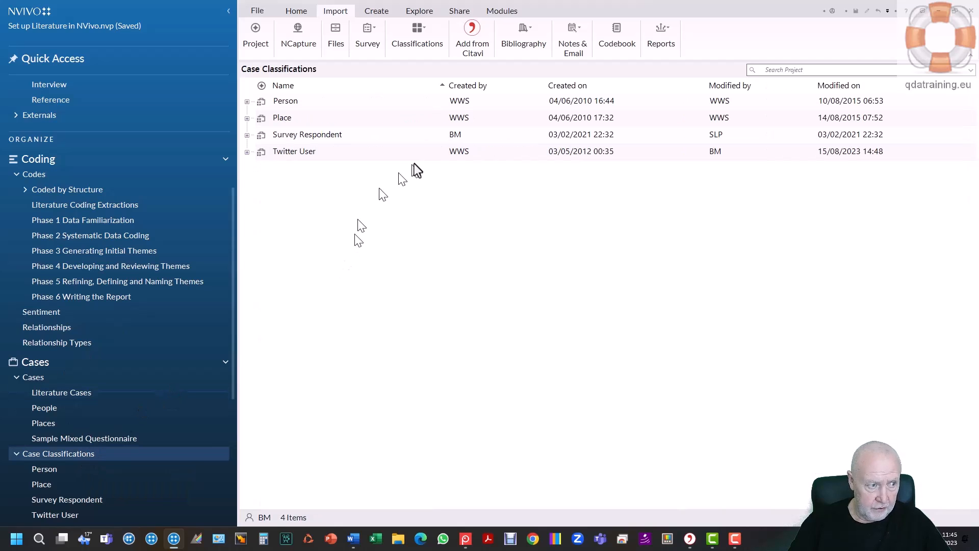
right_click(395, 188)
click(418, 194)
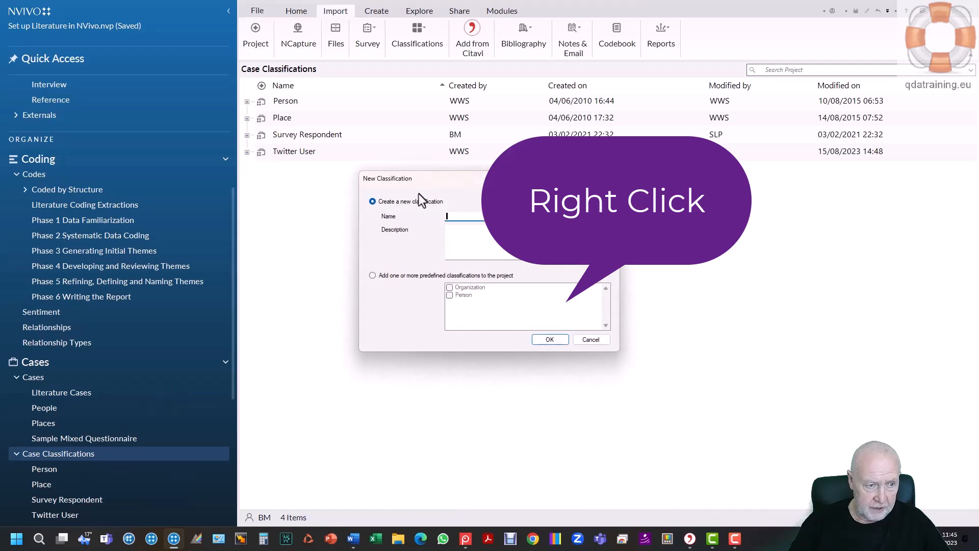
text(Literatu)
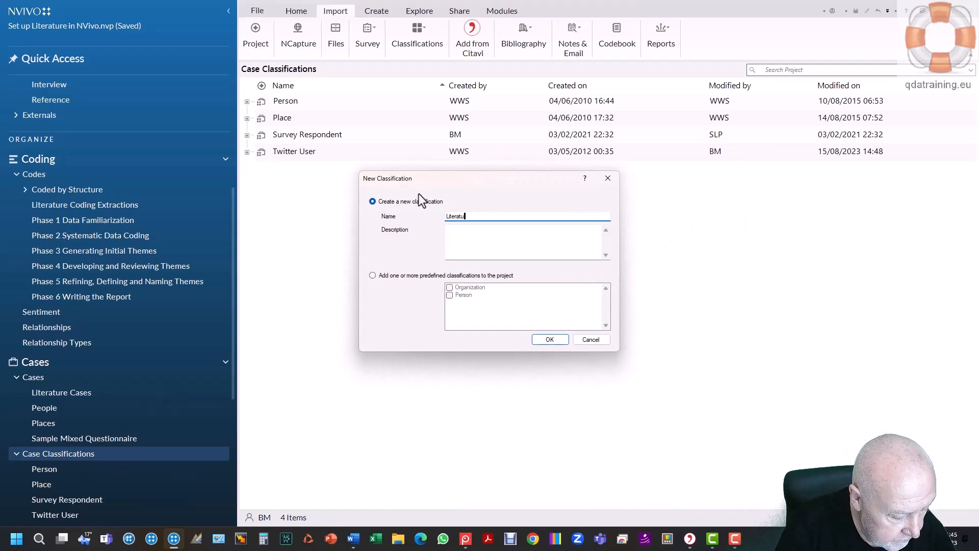
text(re Metada)
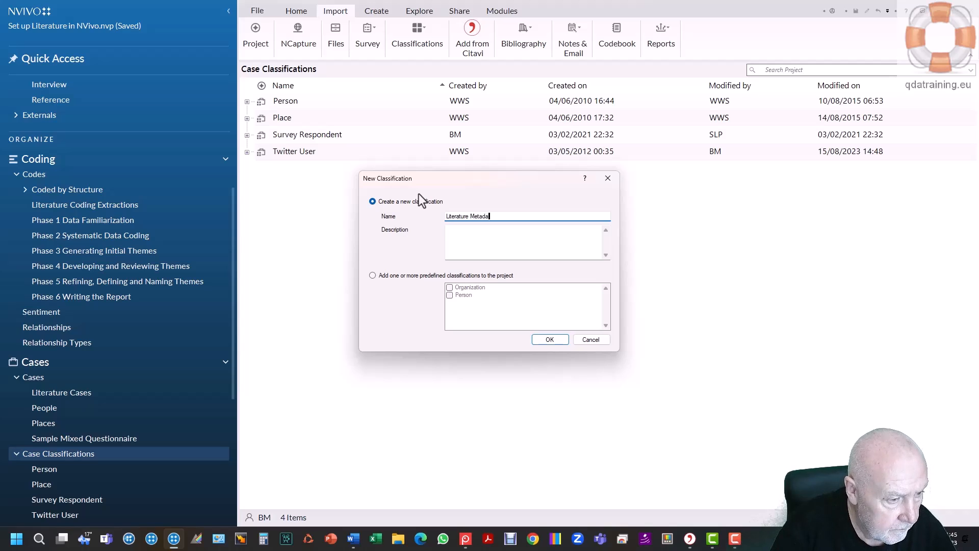
text(ta)
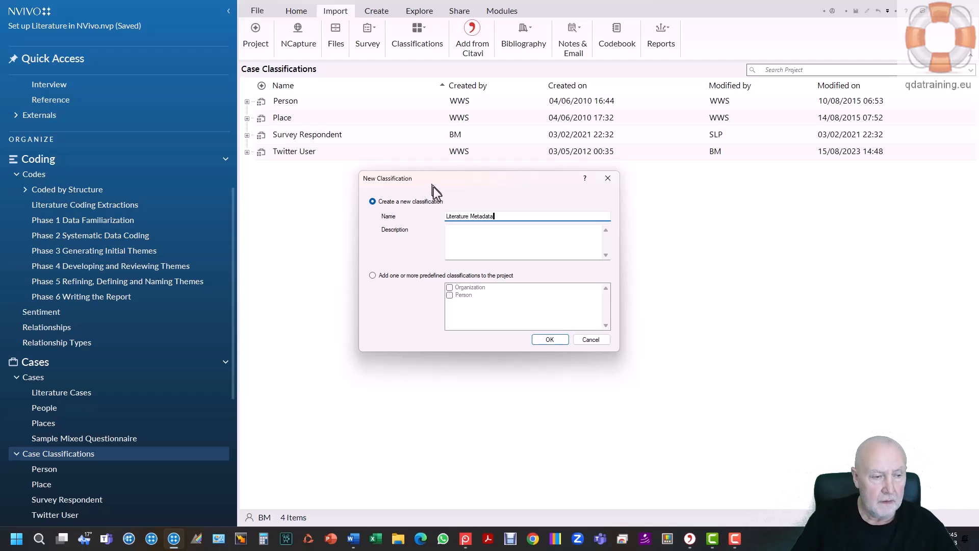
click(546, 341)
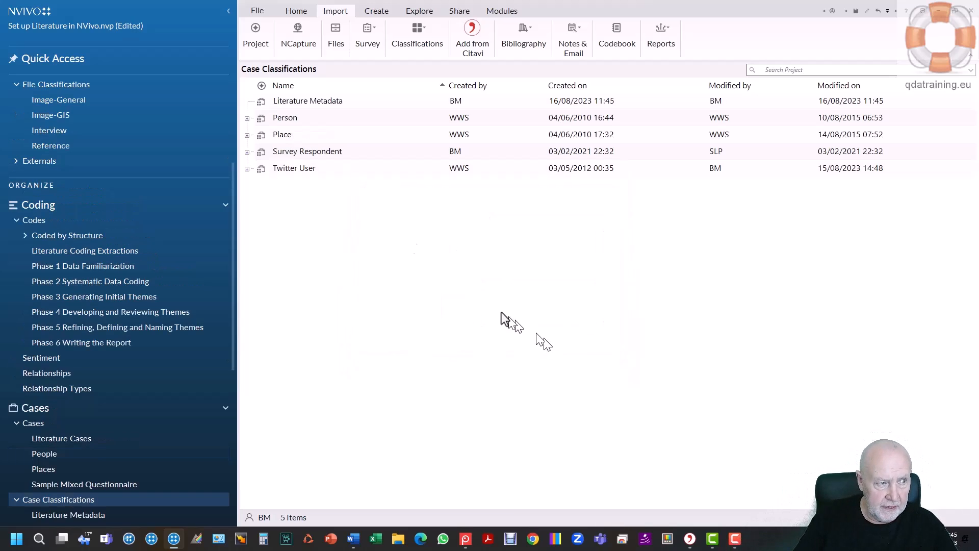
Add a text attribute named Year to the Literature Metadata case classification.
click(262, 102)
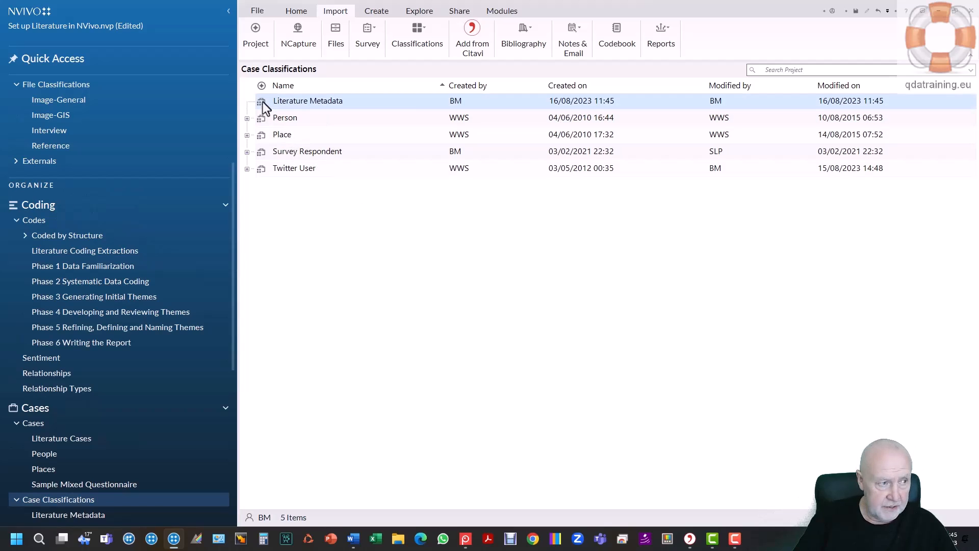
right_click(262, 102)
click(286, 118)
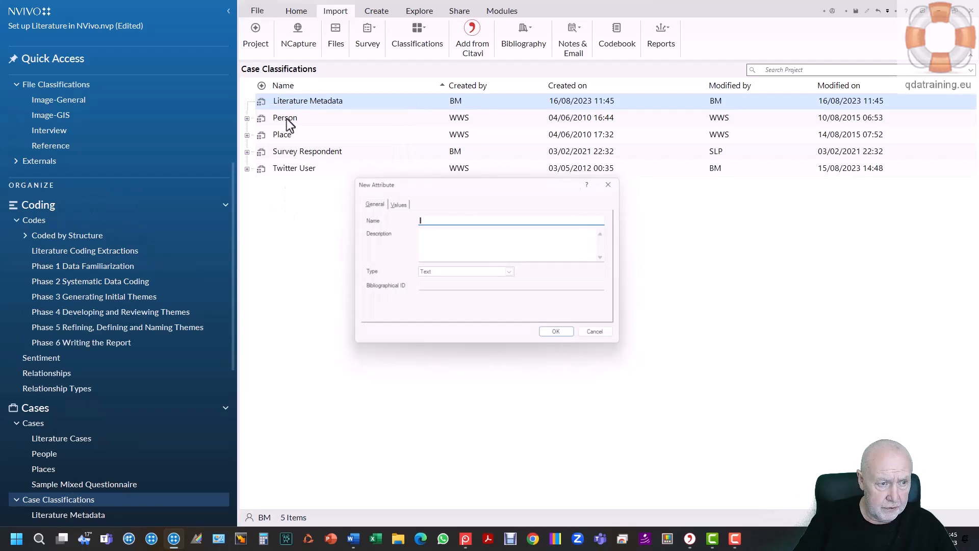
text(Year)
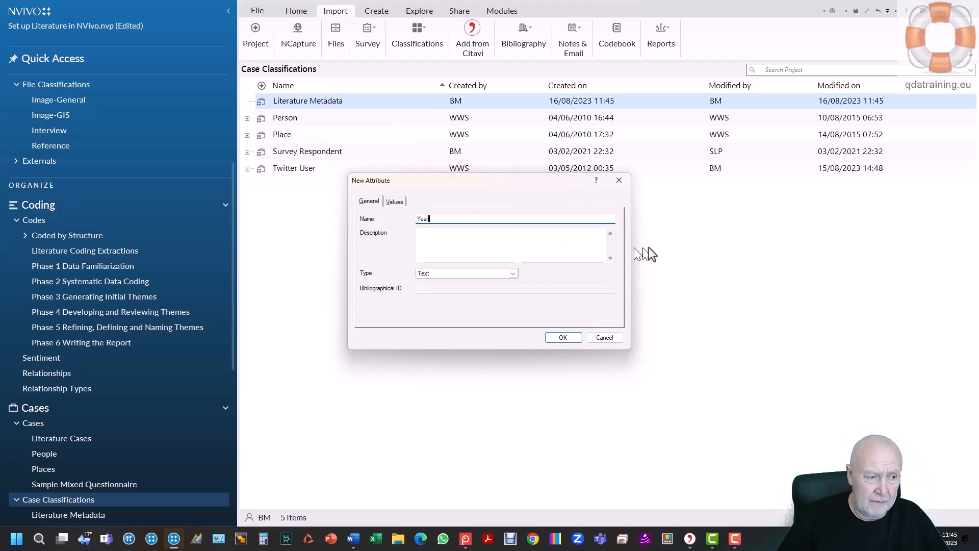
click(571, 338)
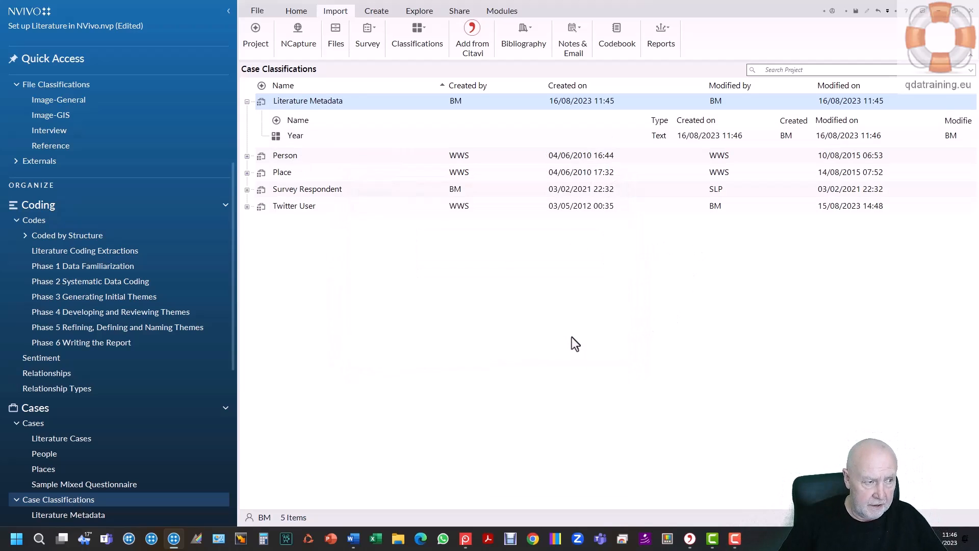
Open the Literature Metadata classification sheet and assign all cases in the Literature Cases folder to that classification.
double_click(262, 102)
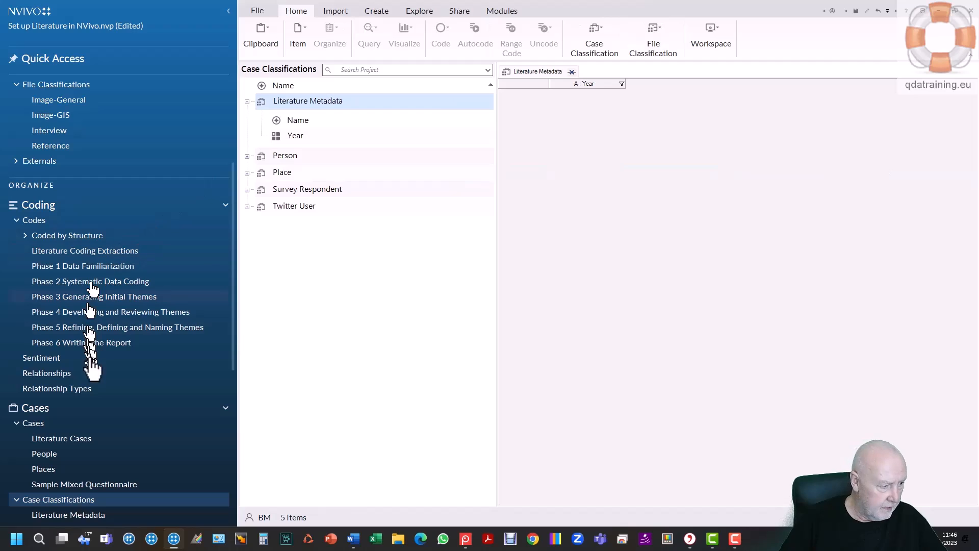
click(68, 443)
click(263, 101)
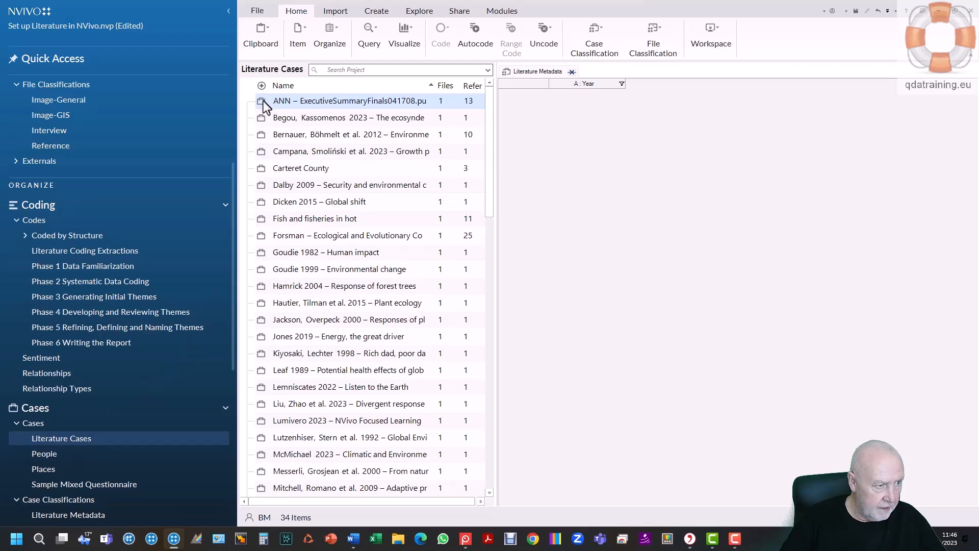
key(ctrl+a)
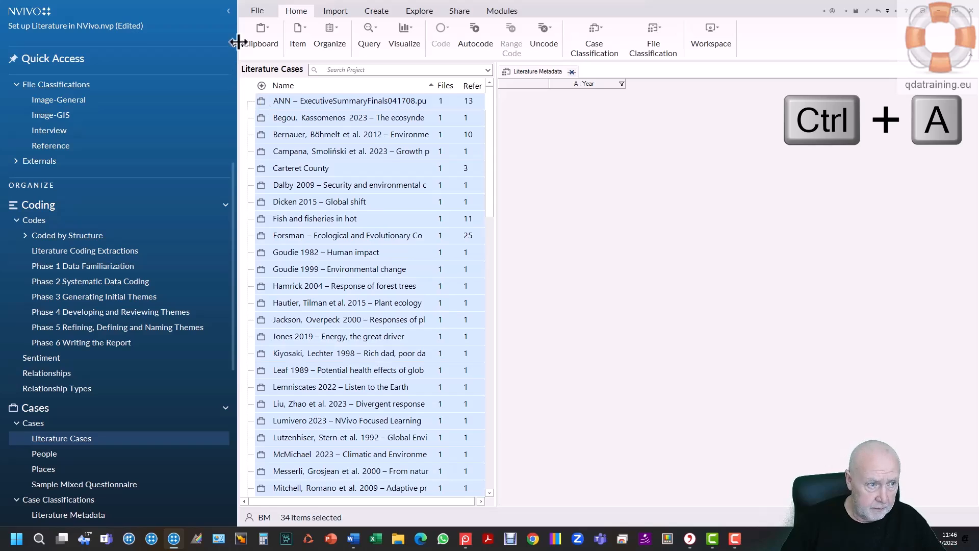
right_click(286, 167)
mouse_move(348, 341)
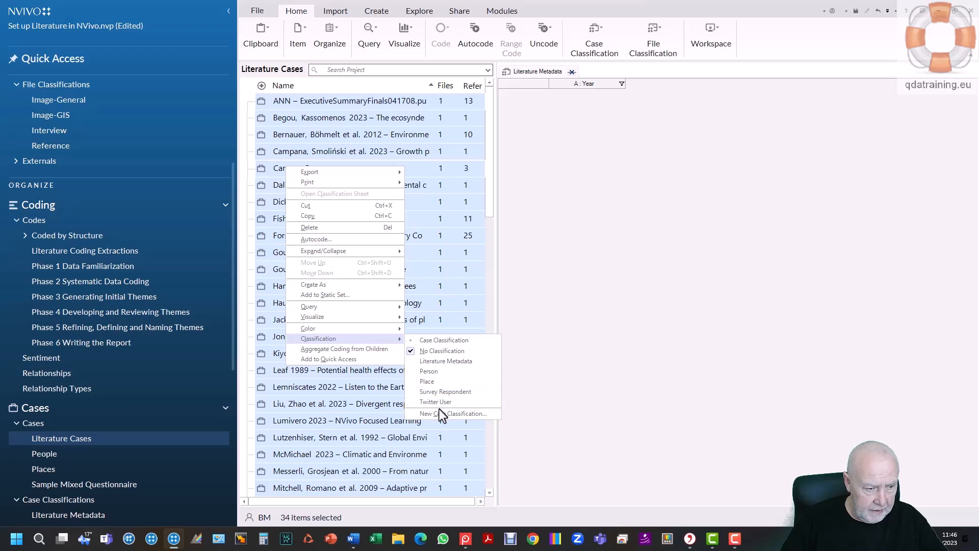
click(446, 361)
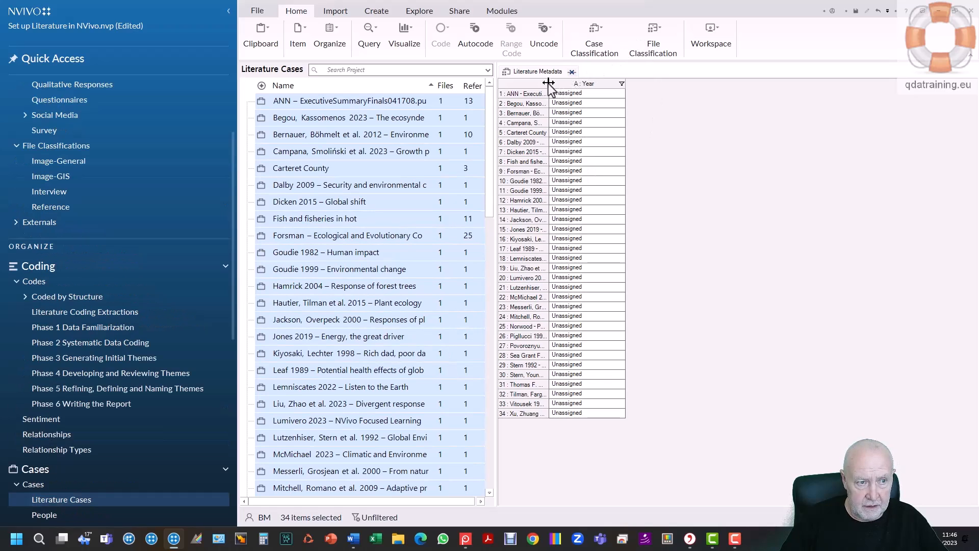
Widen the case name column, set the second case's Year to 2023, and check the Year values offered for the third case.
drag(549, 82, 586, 82)
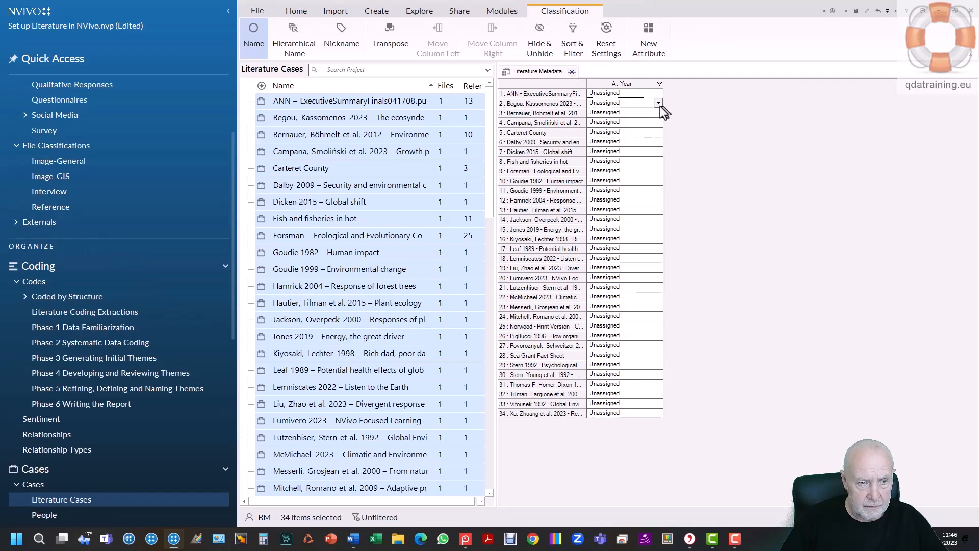
click(658, 104)
text(2023)
click(754, 156)
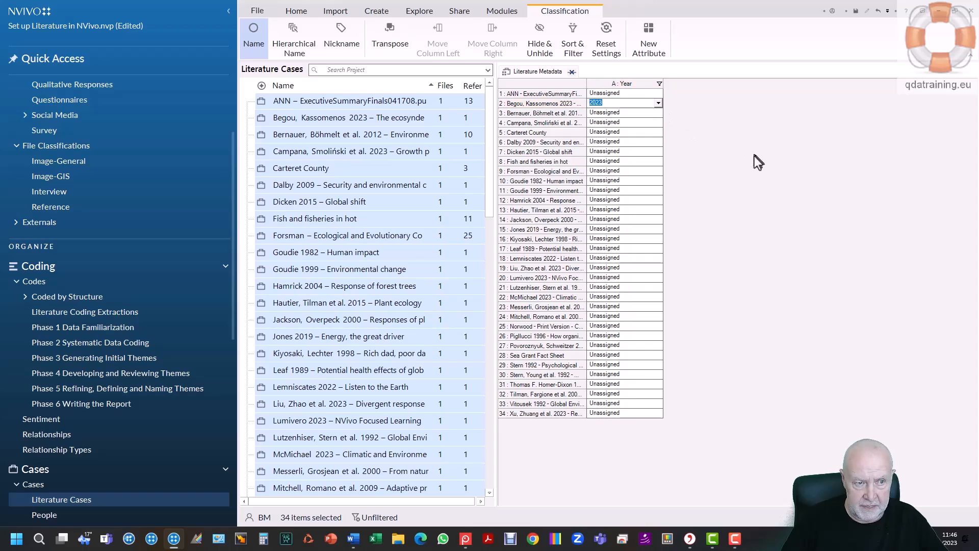
click(658, 113)
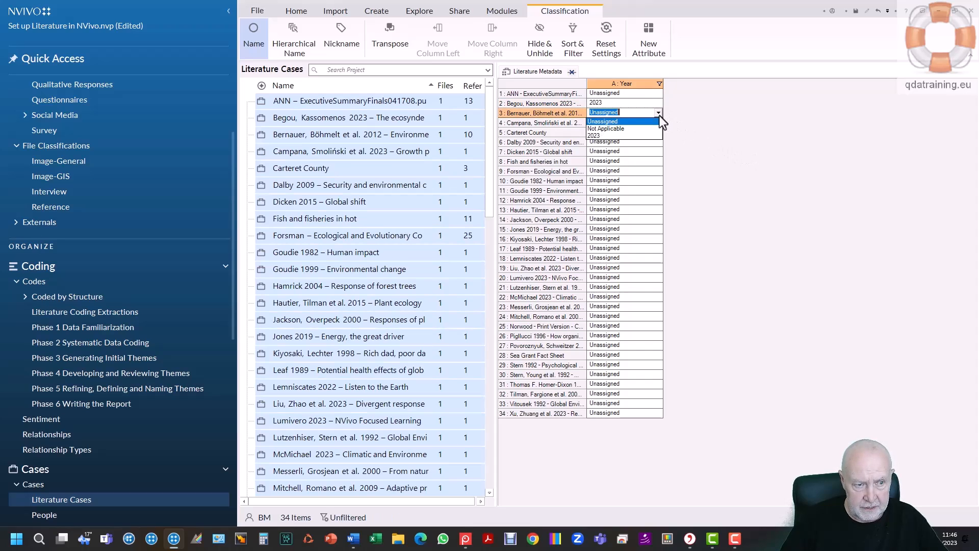
click(763, 126)
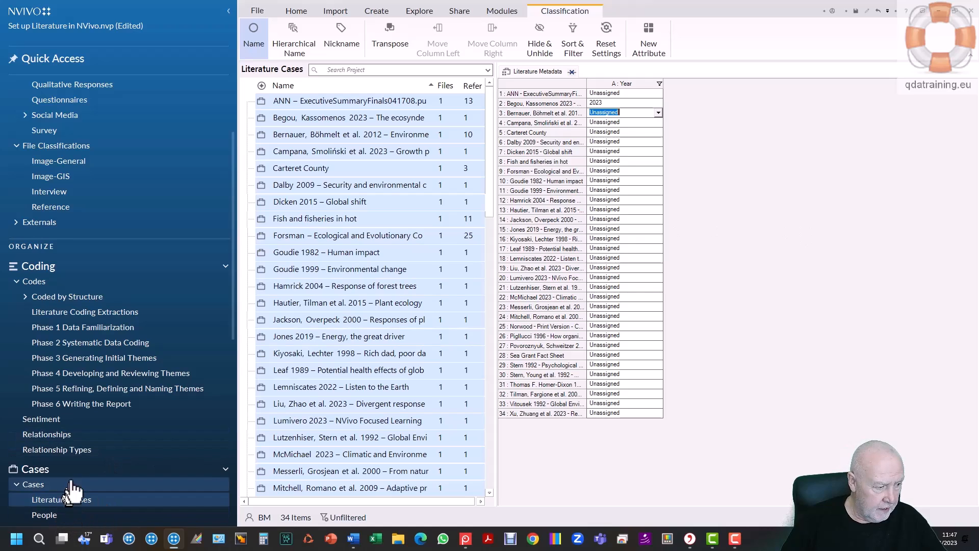
Delete the Year attribute from the Literature Metadata case classification.
scroll(51, 453, down, 3)
click(79, 440)
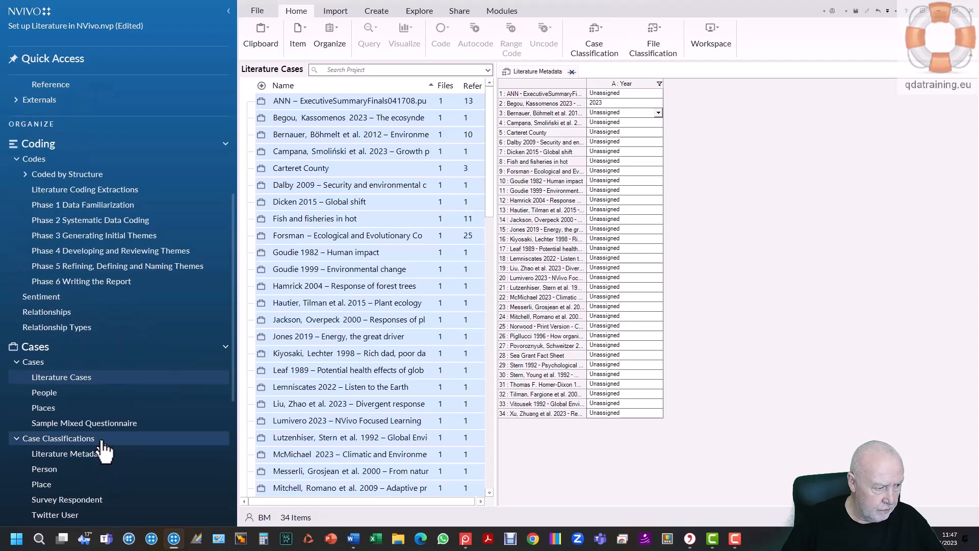
click(82, 439)
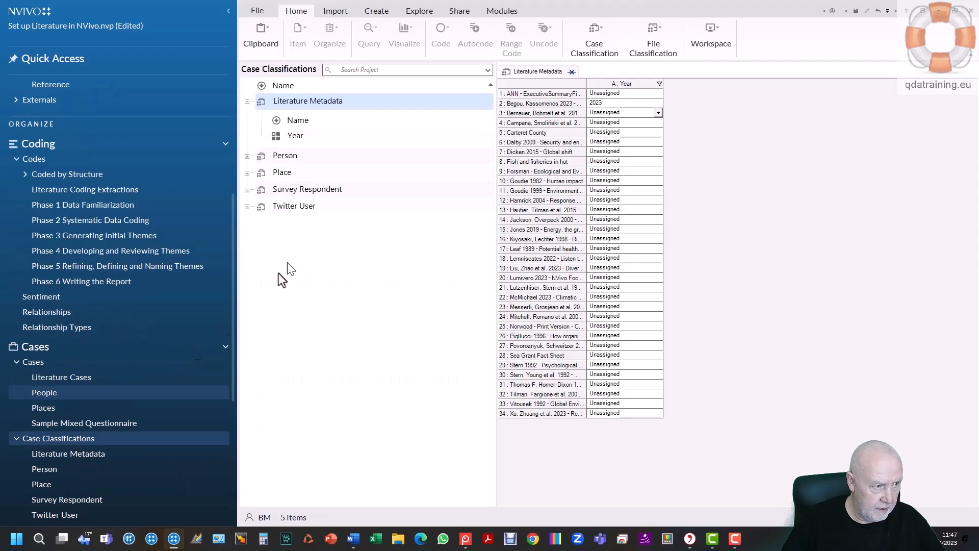
right_click(277, 136)
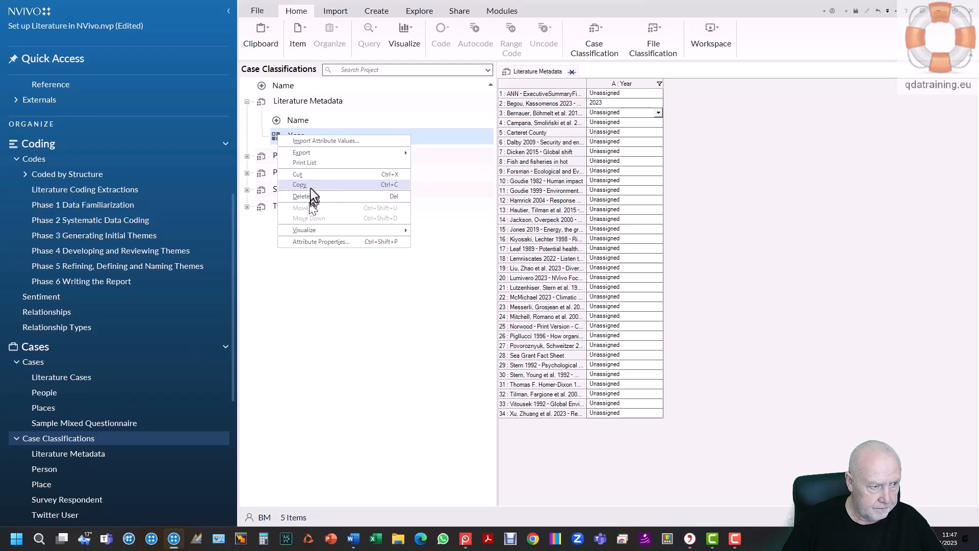
click(310, 195)
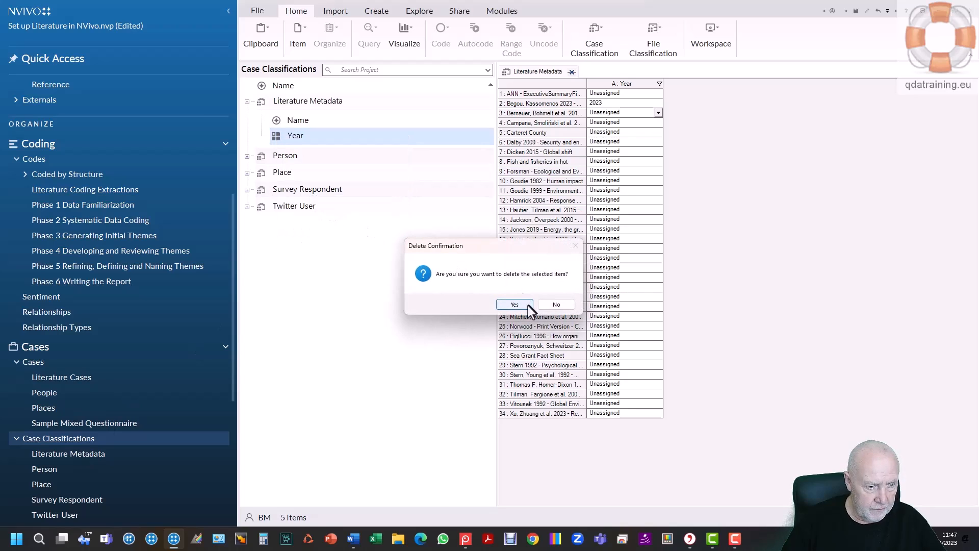
click(514, 304)
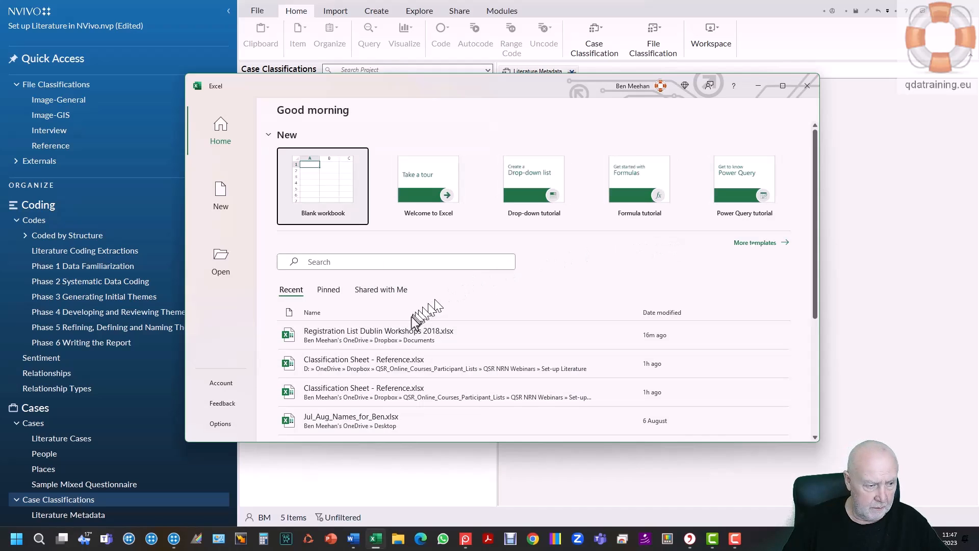
Open Classification Sheet - Reference.xlsx in Excel, examine its metadata columns, and close it to return to NVivo.
click(392, 360)
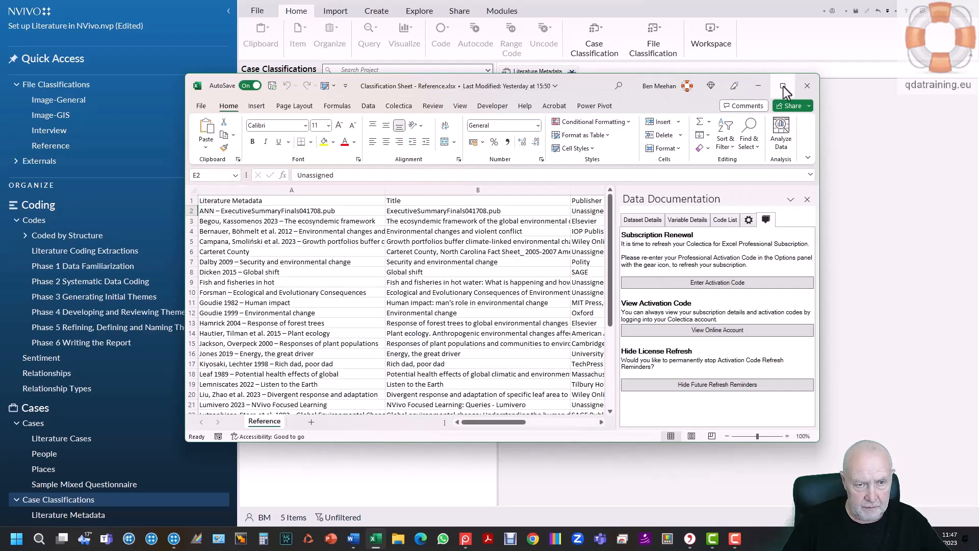
click(808, 200)
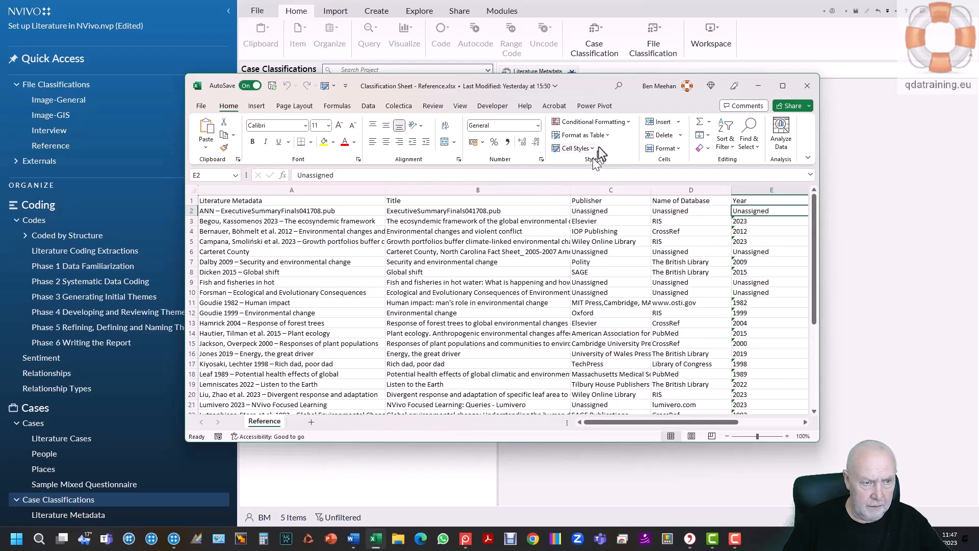
drag(591, 80, 649, 44)
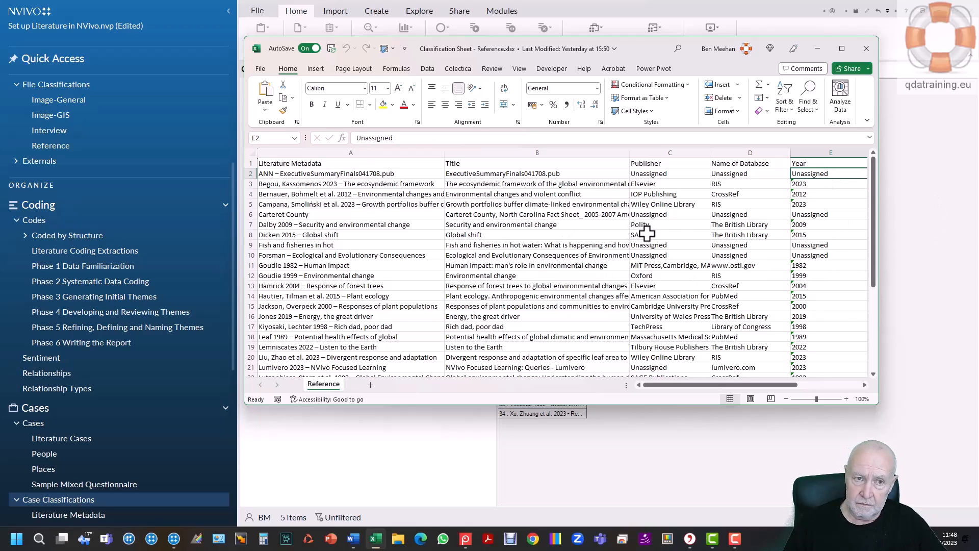
click(869, 48)
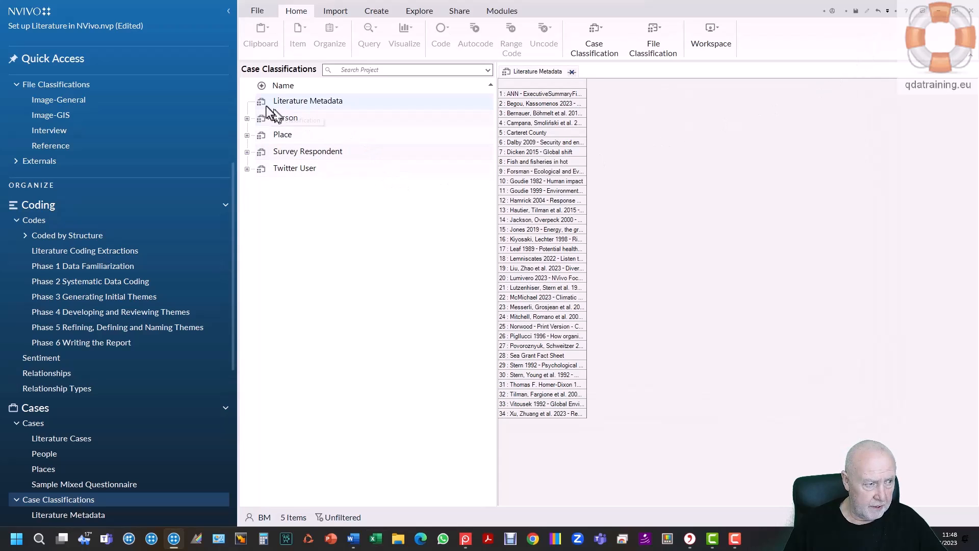
Start a classification sheet import from Literature Metadata, using Classification Sheet - Reference.xlsx from the Desktop as the source file.
right_click(258, 101)
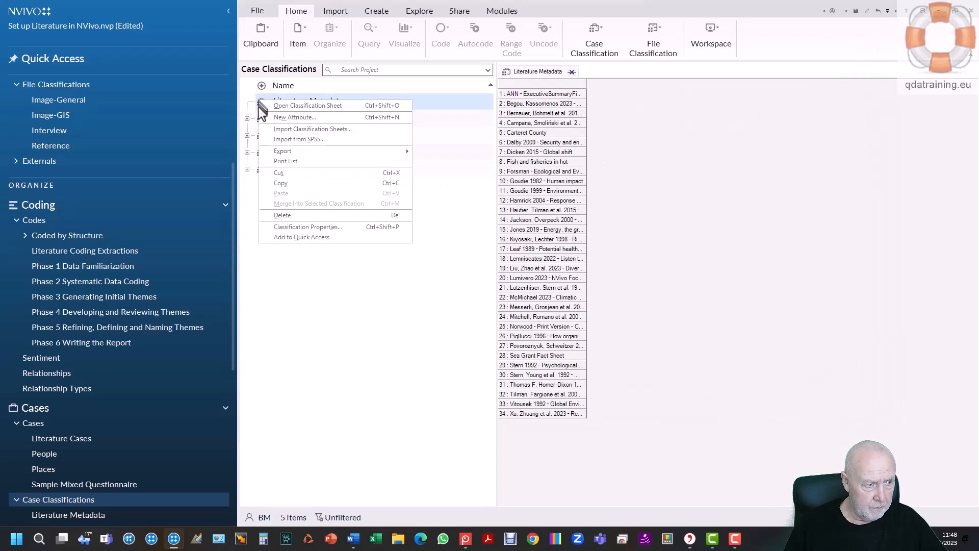
click(281, 131)
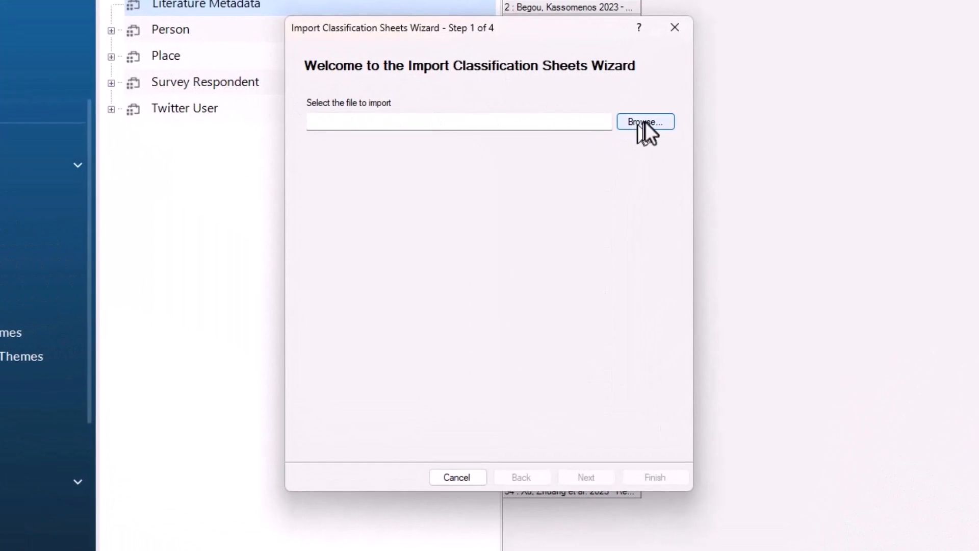
click(643, 122)
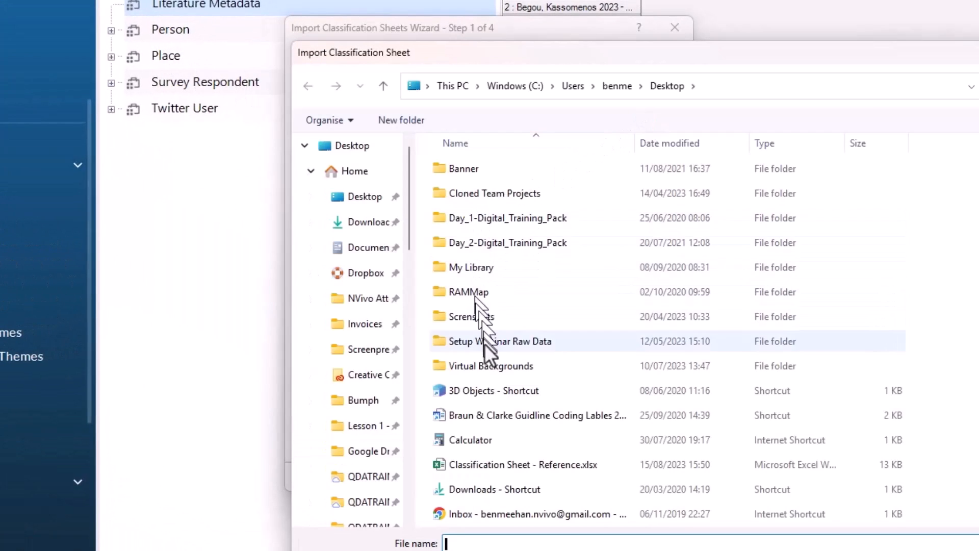
click(505, 461)
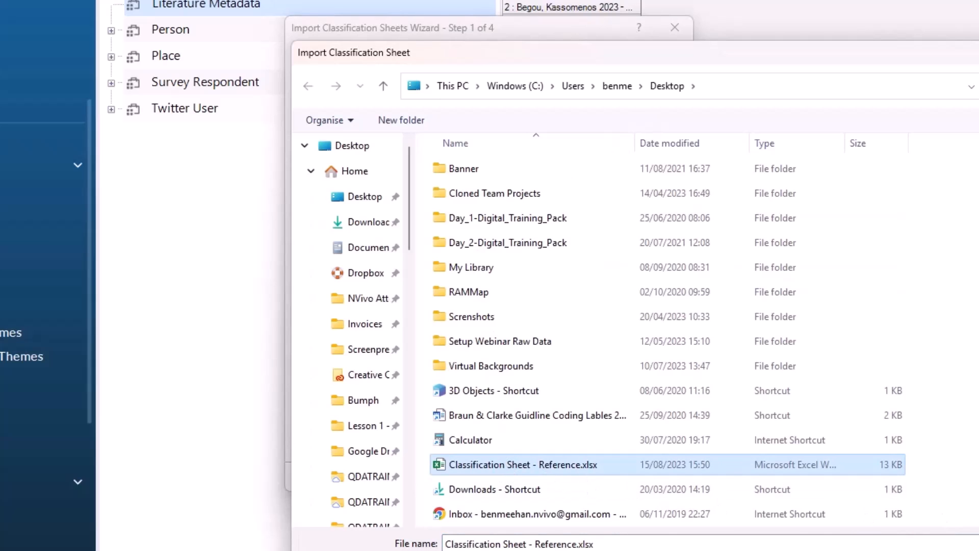
key(Return)
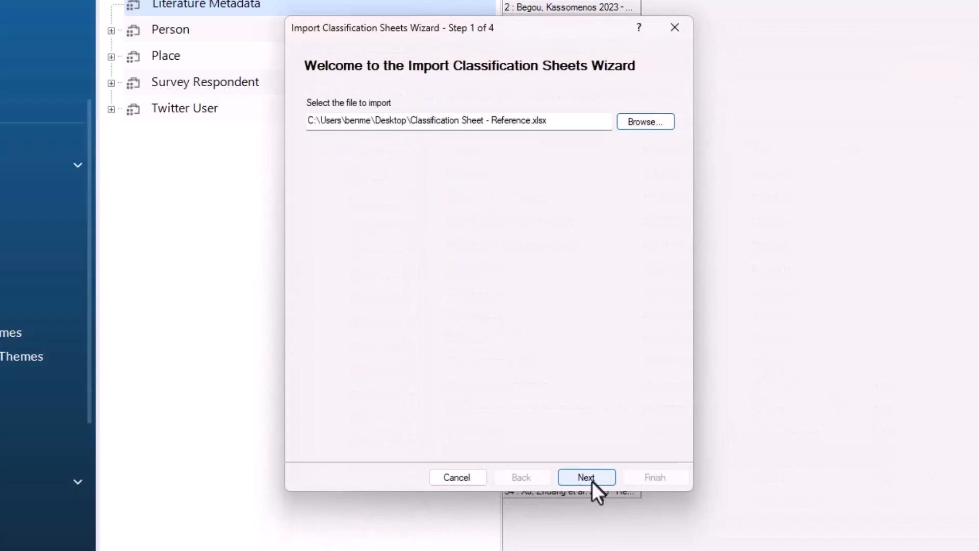
click(587, 477)
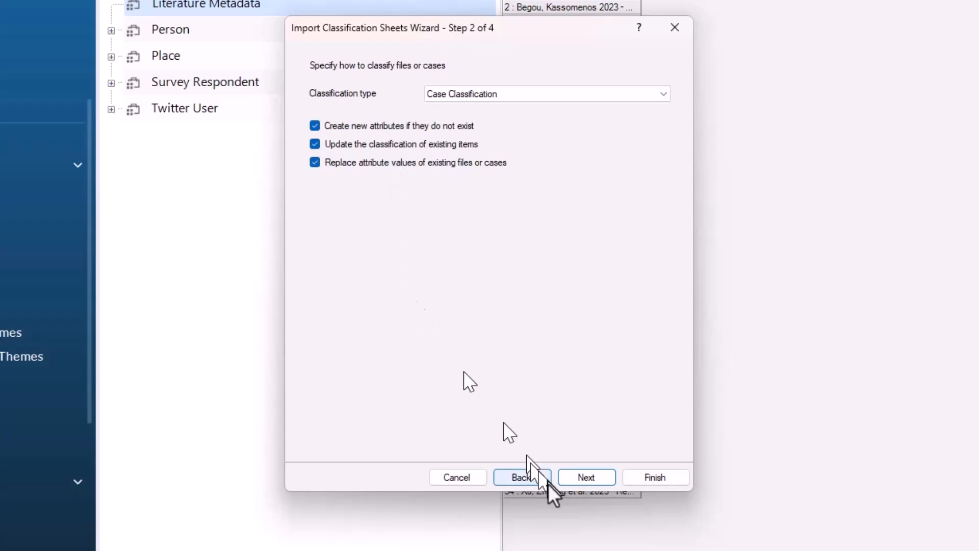
Import the sheet as a Case Classification with cases represented as names located in Literature Cases, and expand Literature Metadata's attribute list.
click(587, 478)
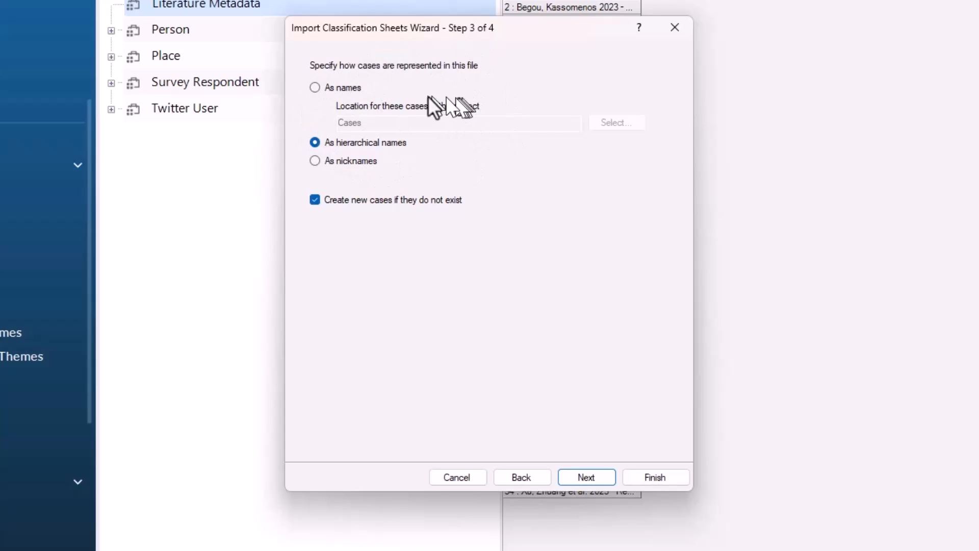
click(347, 89)
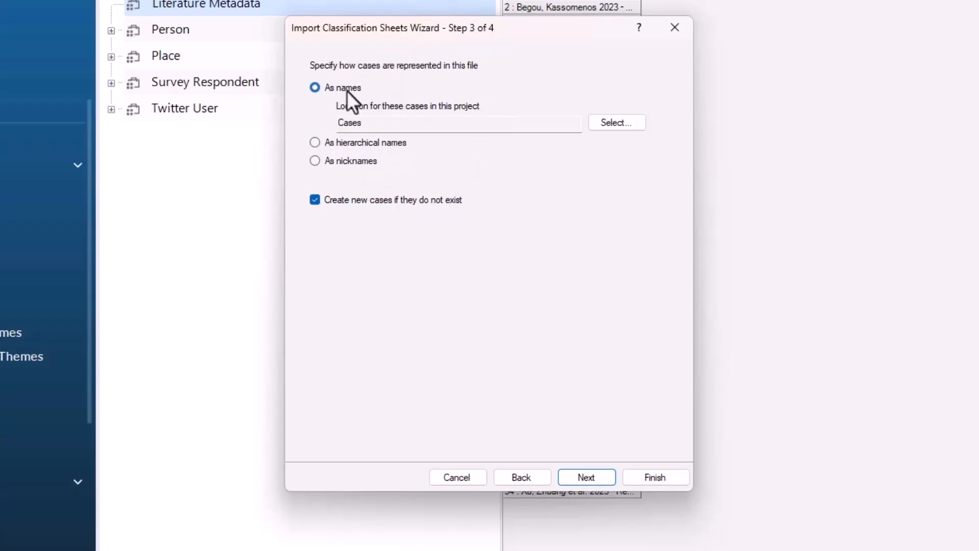
click(615, 122)
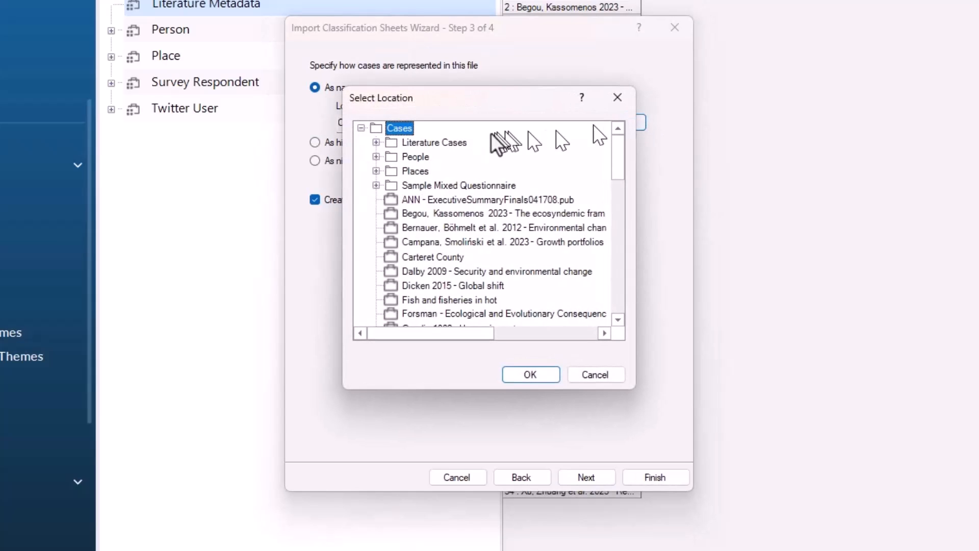
click(449, 143)
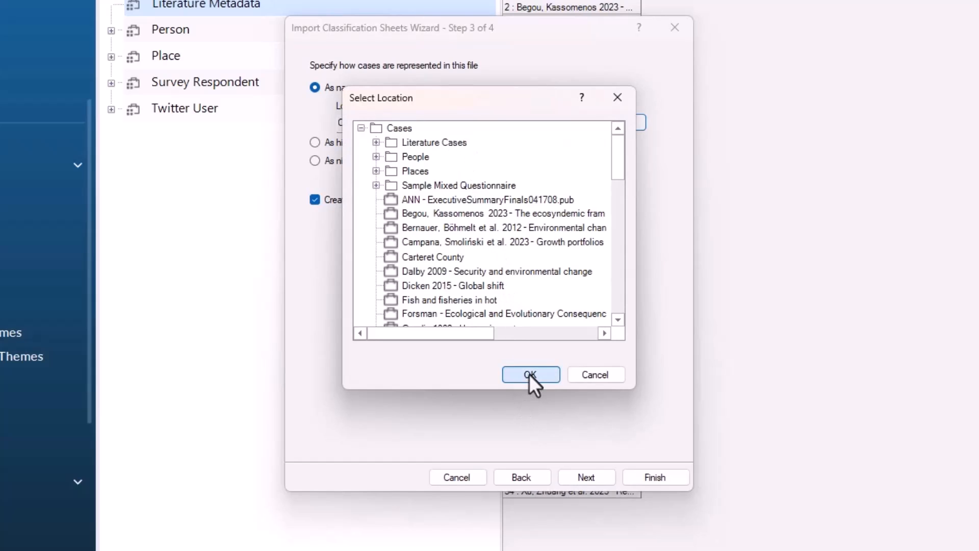
click(530, 374)
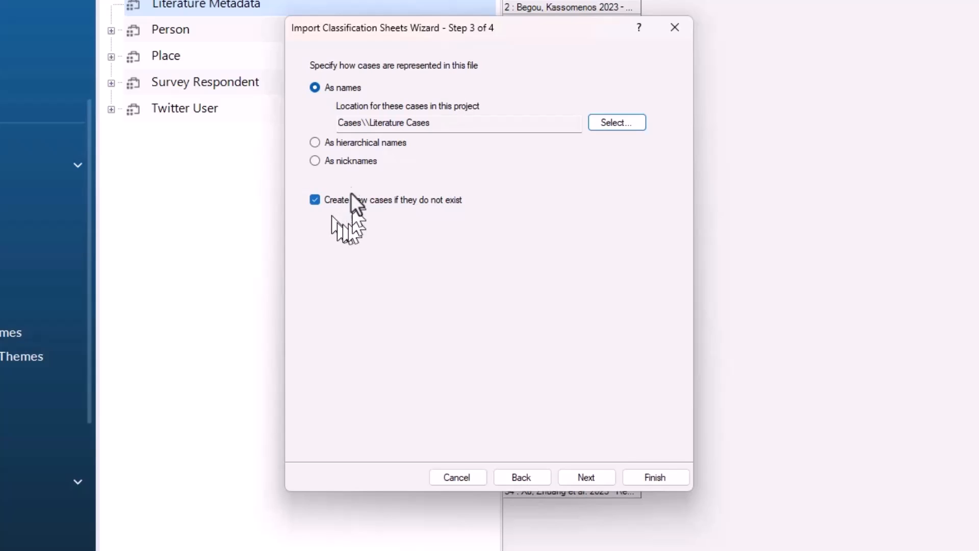
click(655, 476)
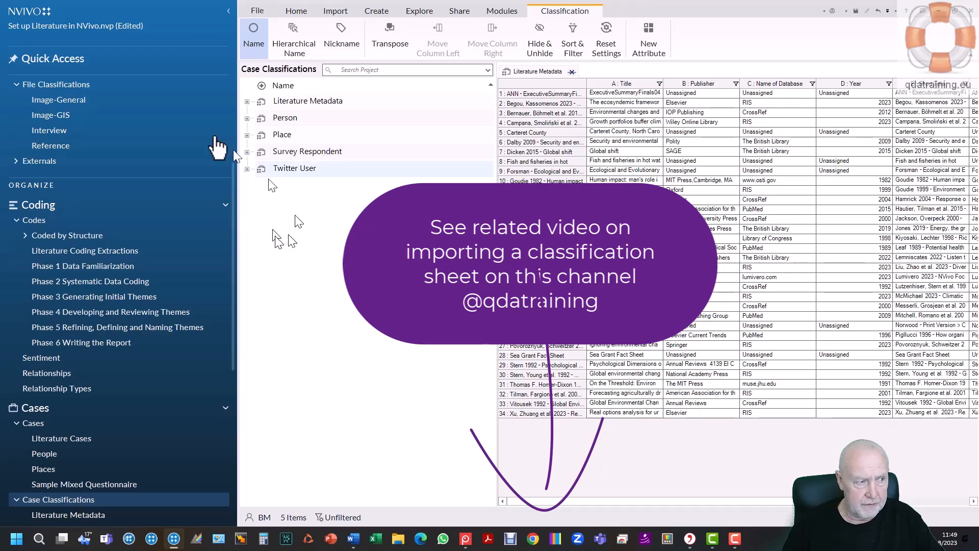
click(248, 103)
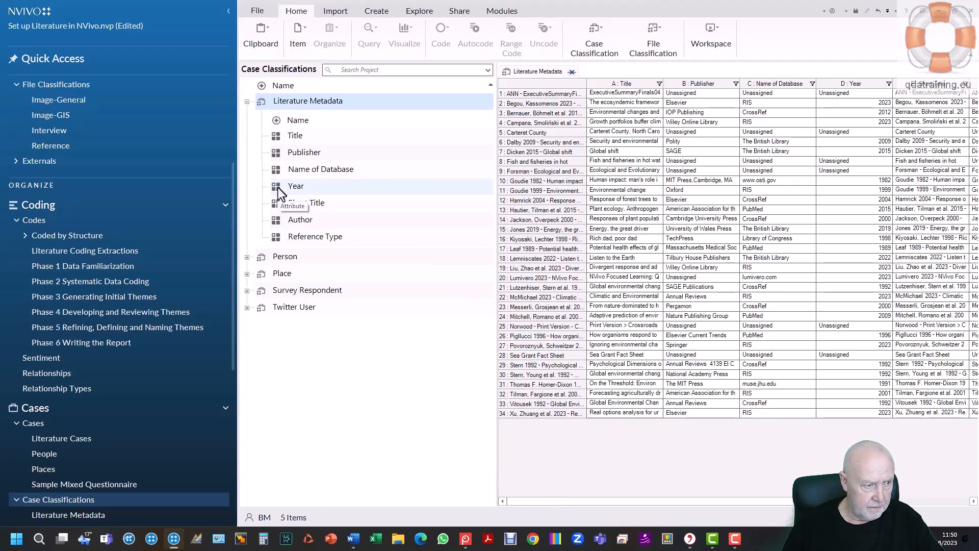
Chart the Literature Metadata cases by Year attribute value and examine the number of matching cases per year.
click(277, 187)
right_click(278, 188)
mouse_move(326, 282)
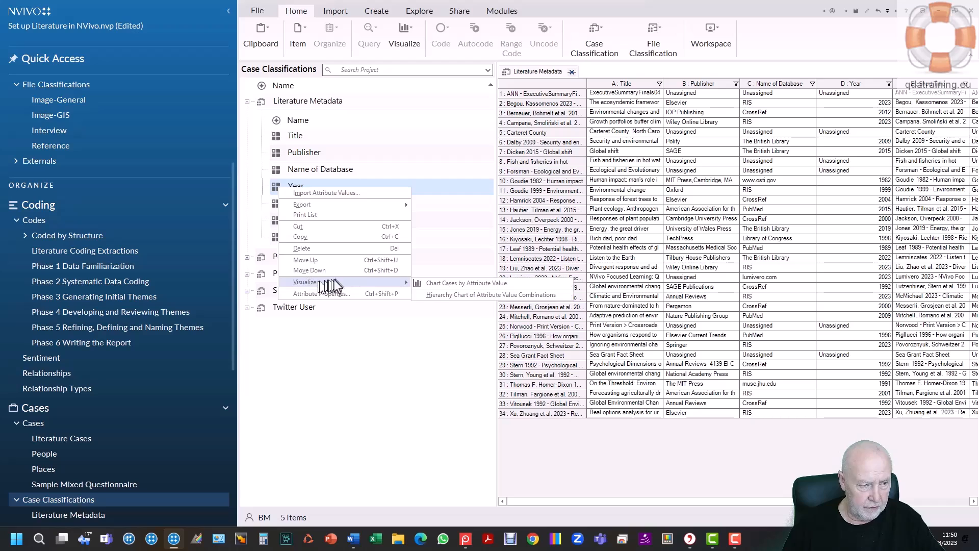
click(433, 283)
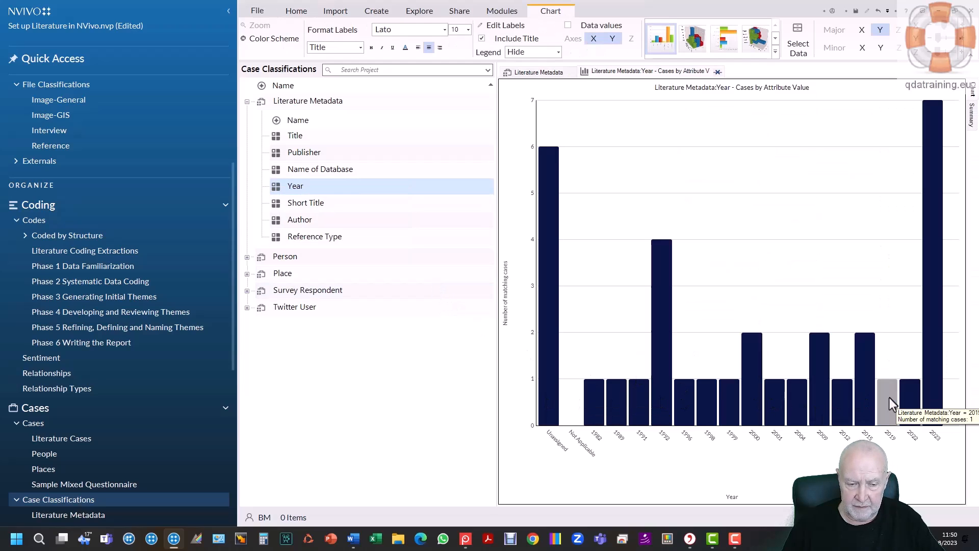
mouse_move(906, 400)
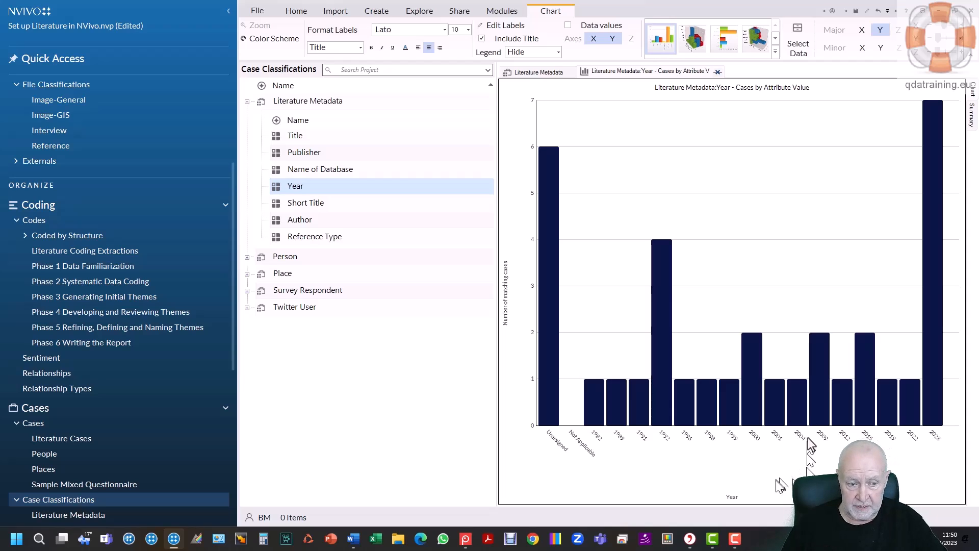
mouse_move(756, 411)
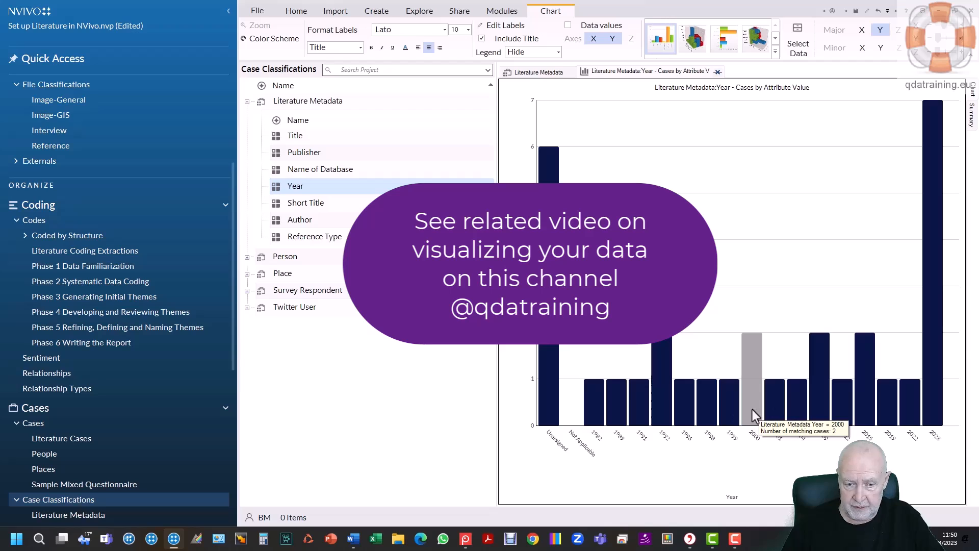
mouse_move(935, 415)
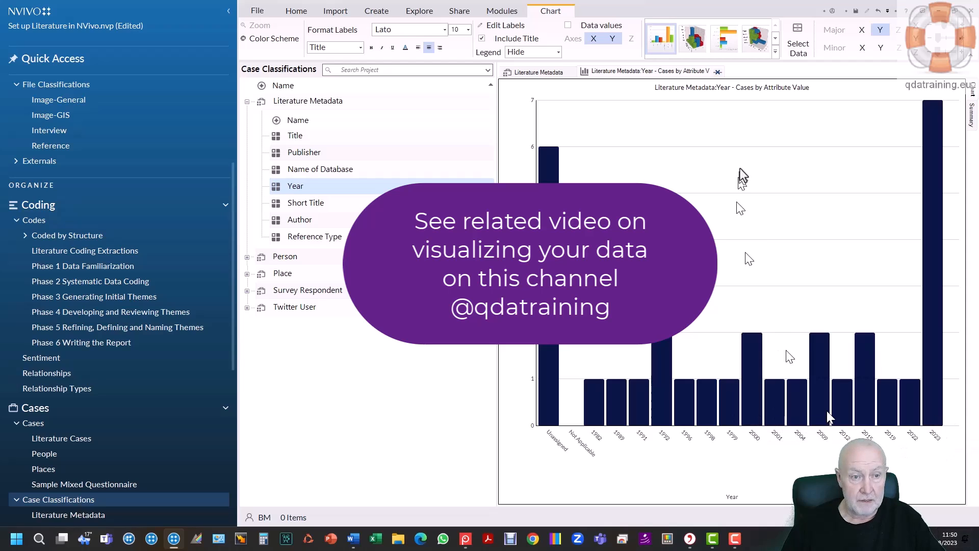
Close the Year chart and the Literature Metadata classification sheet, and collapse the Literature Metadata attribute list.
click(717, 72)
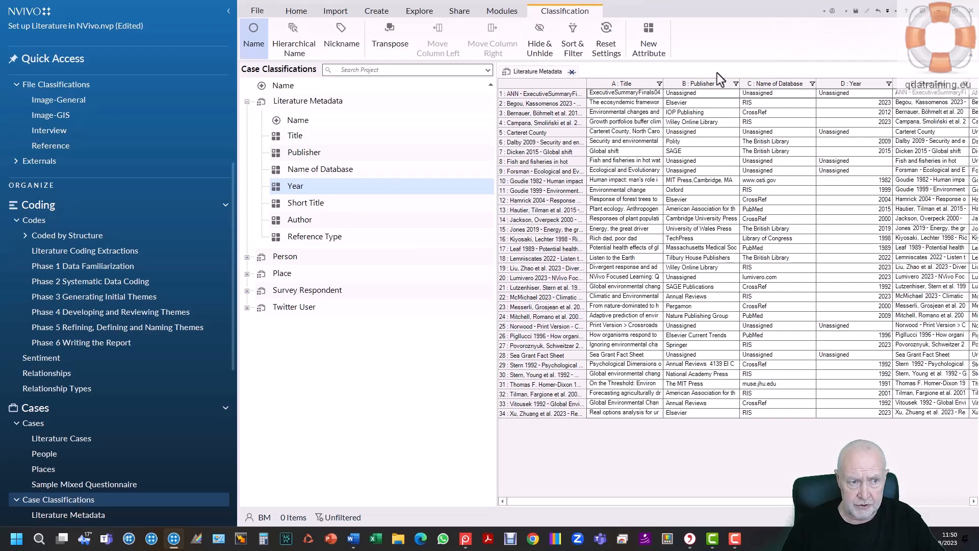
click(572, 72)
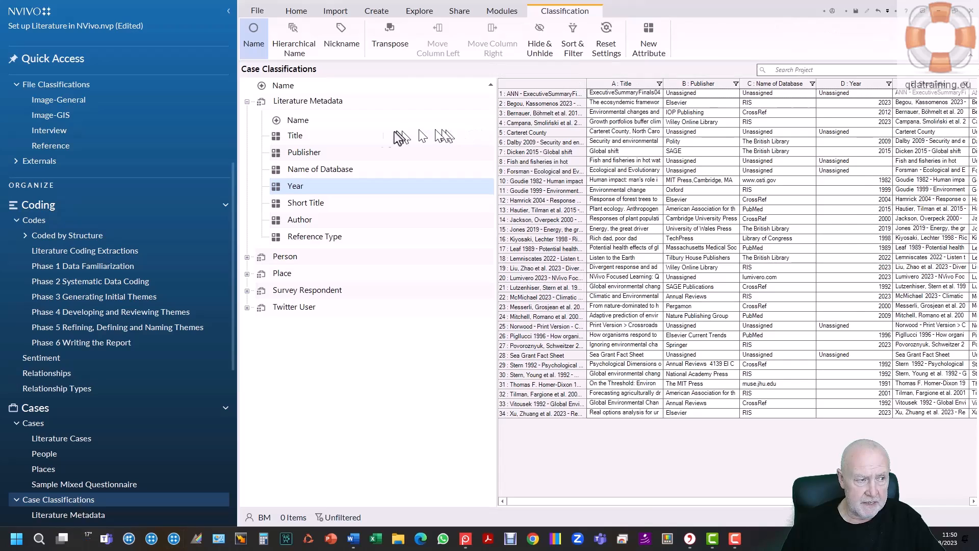
click(246, 102)
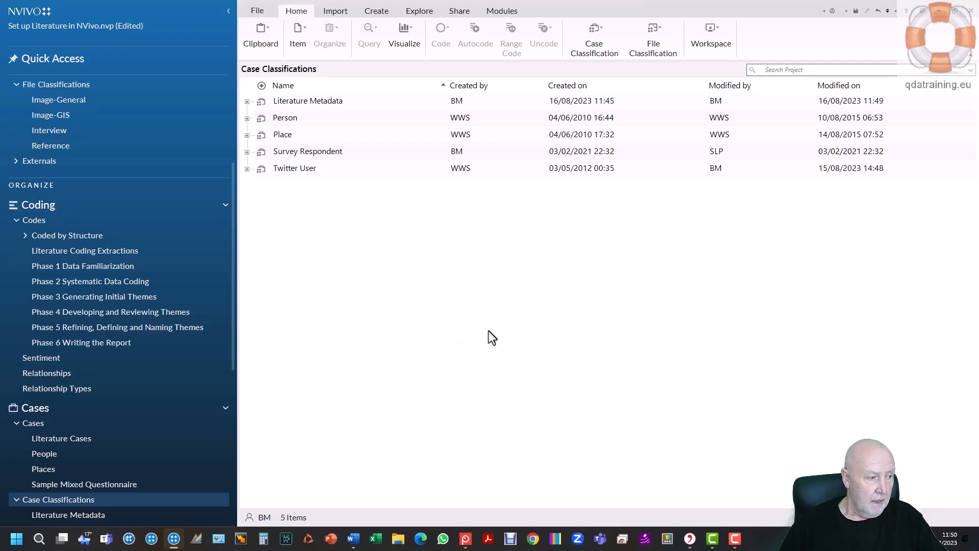
Look over the Literature Coding Extractions codes, and view and close the ecosyndemic framework document in the Literature files.
click(129, 254)
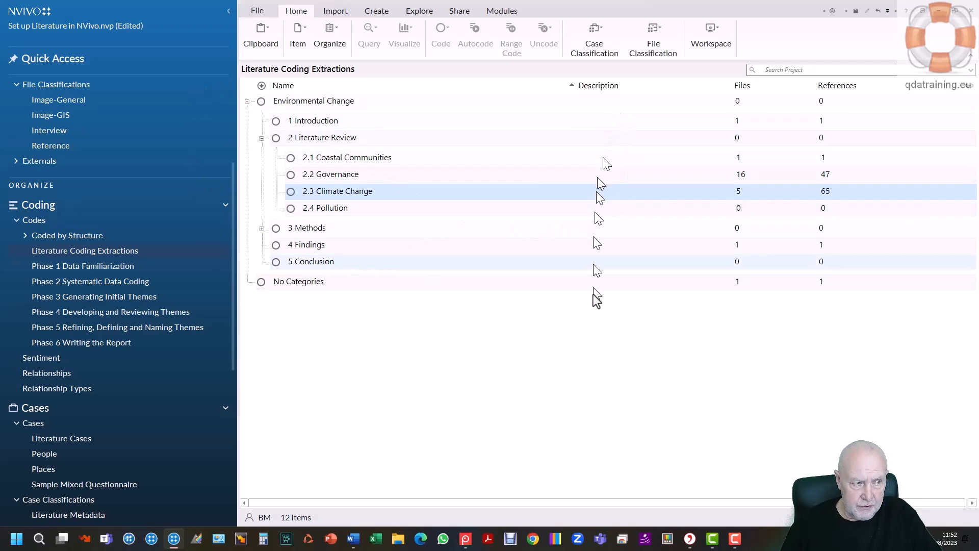
scroll(89, 153, up, 4)
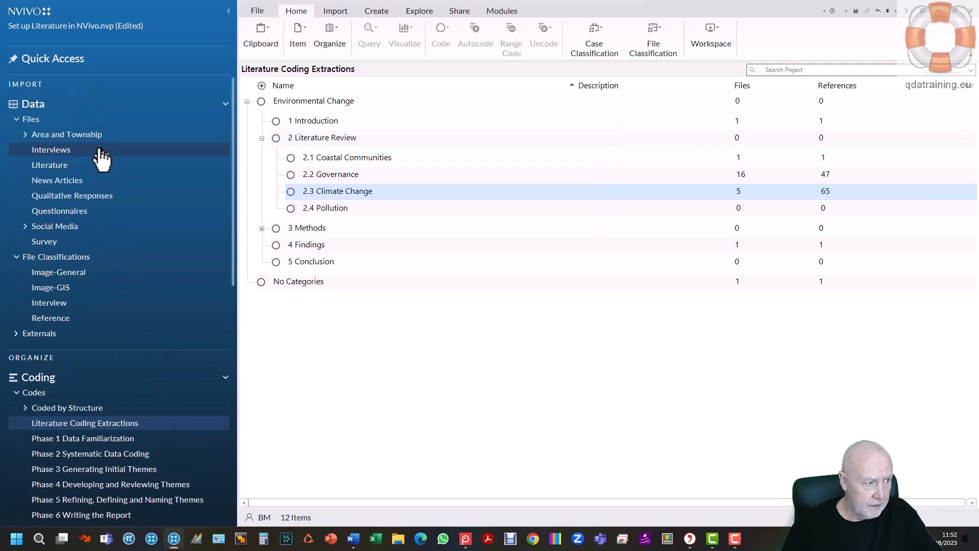
click(92, 166)
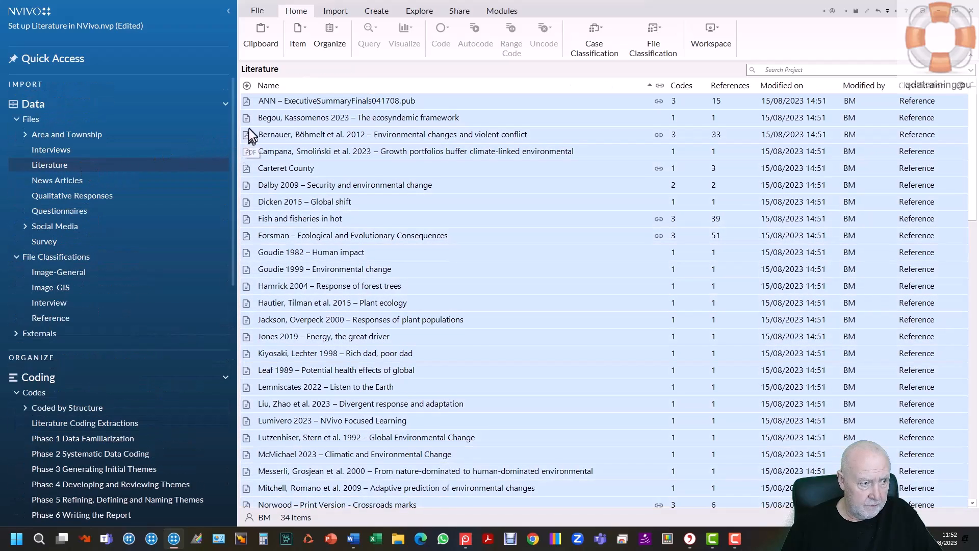
click(247, 121)
double_click(247, 120)
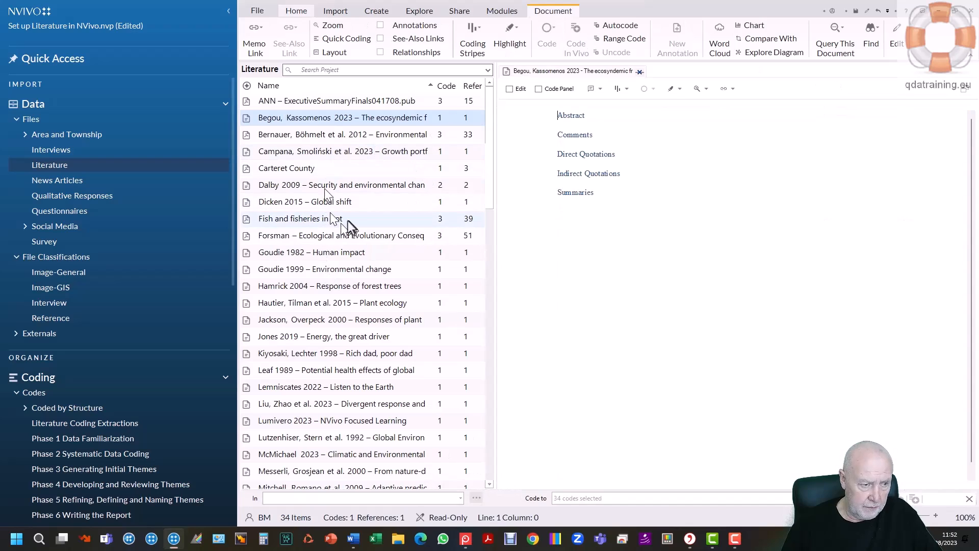
click(639, 72)
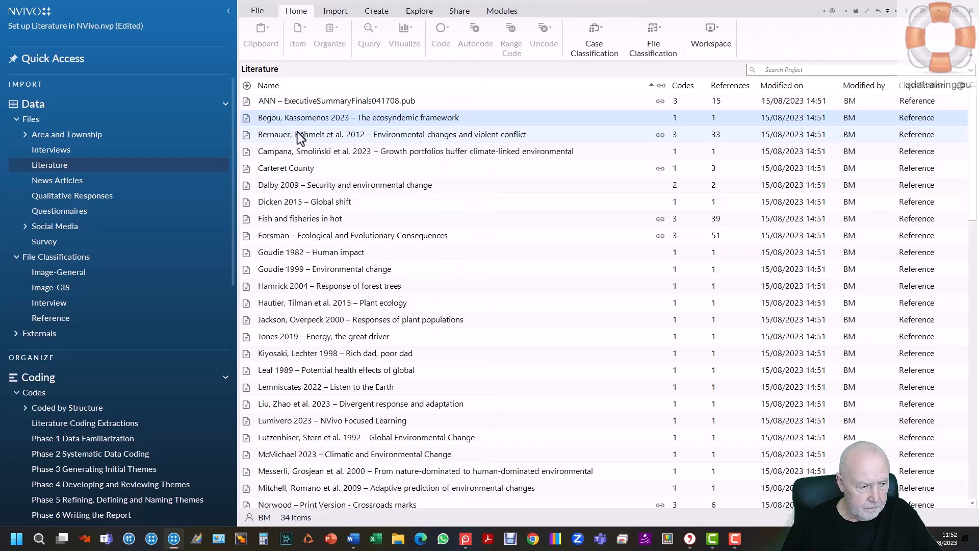
Open the 2012 "Environmental changes and violent conflict" PDF at its abstract page and show the Literature Coding Extractions codes beside it.
click(296, 135)
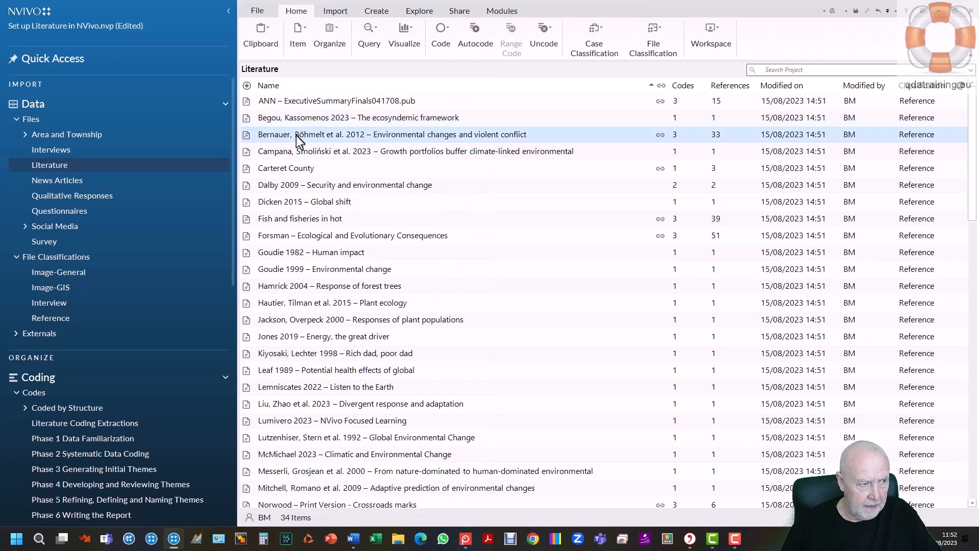
right_click(281, 136)
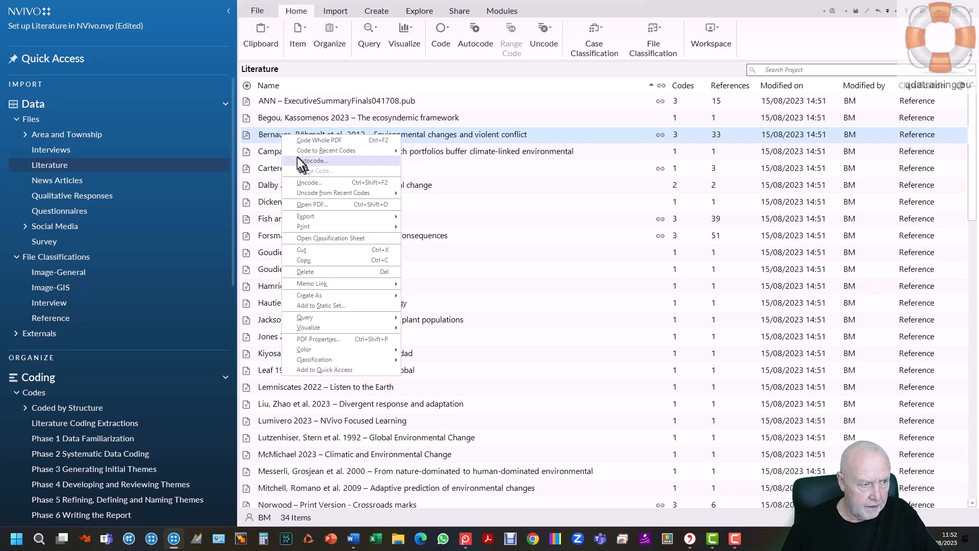
double_click(246, 137)
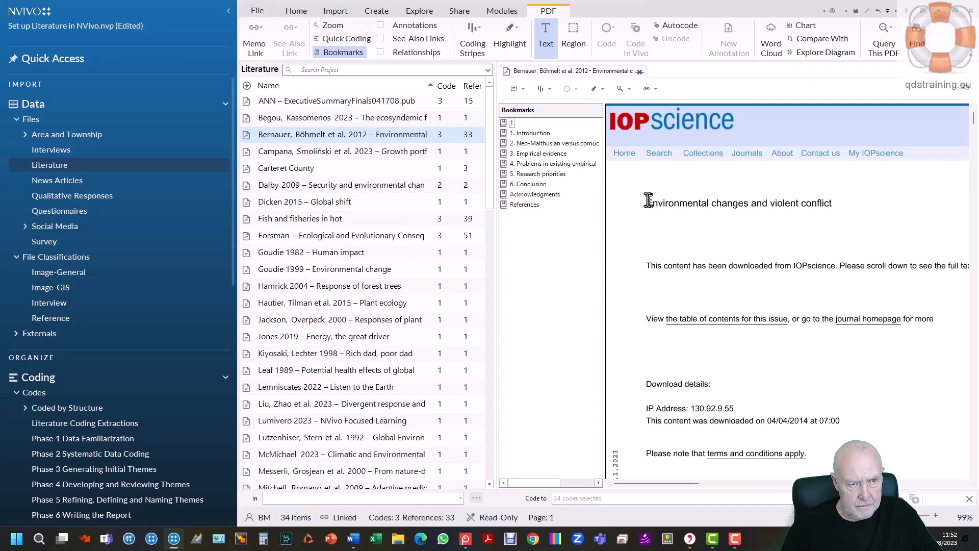
scroll(690, 338, down, 5)
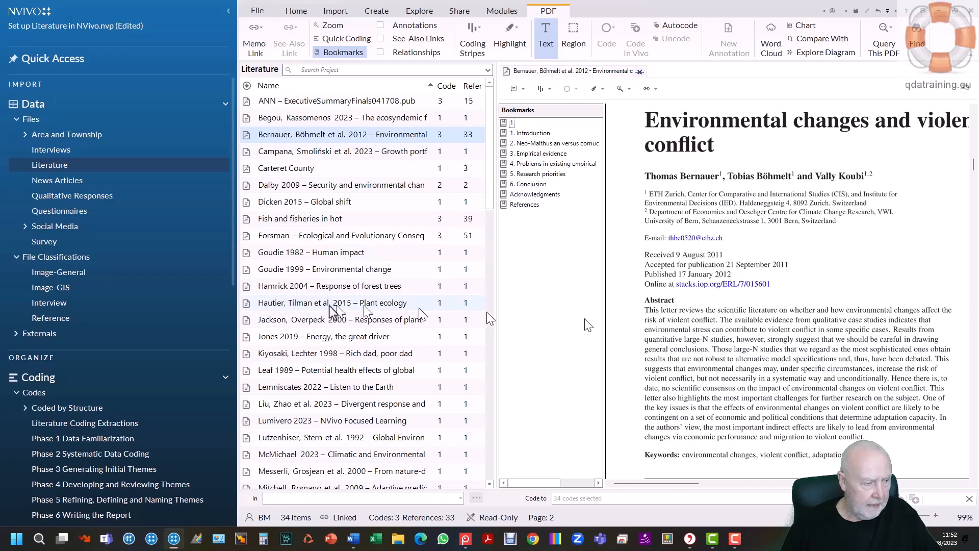
click(114, 425)
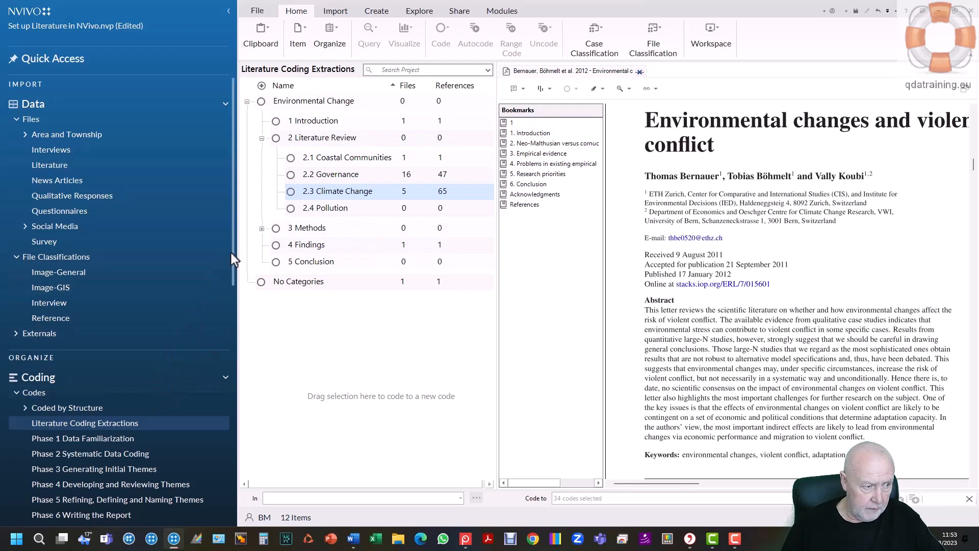
Check the attribute values in the case properties of "Environmental changes and violent conflict" in Literature Cases, and close the properties.
drag(232, 258, 240, 378)
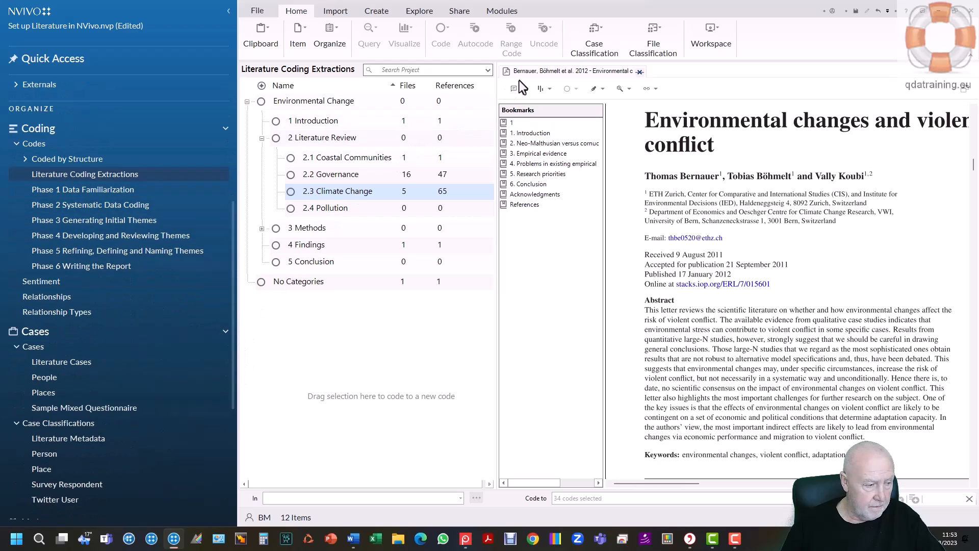
click(71, 363)
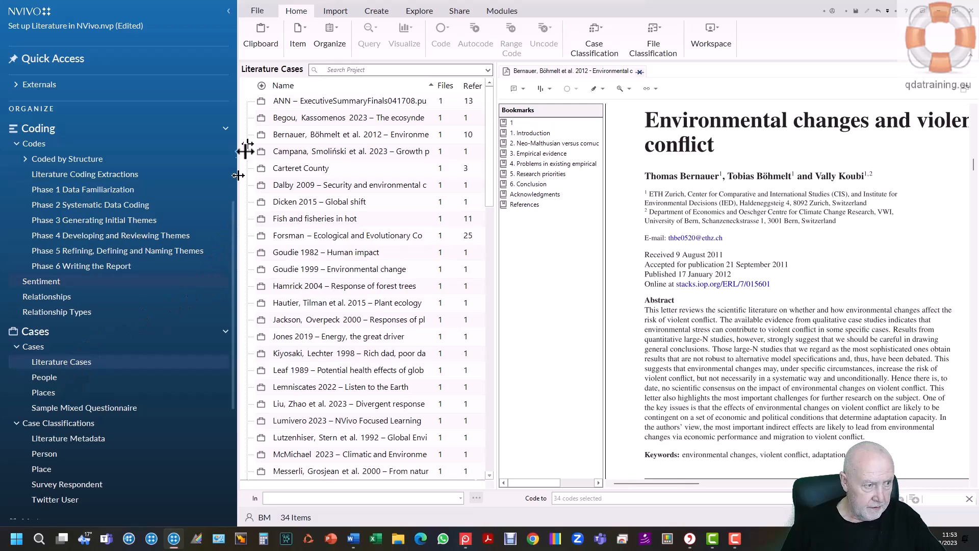
click(263, 136)
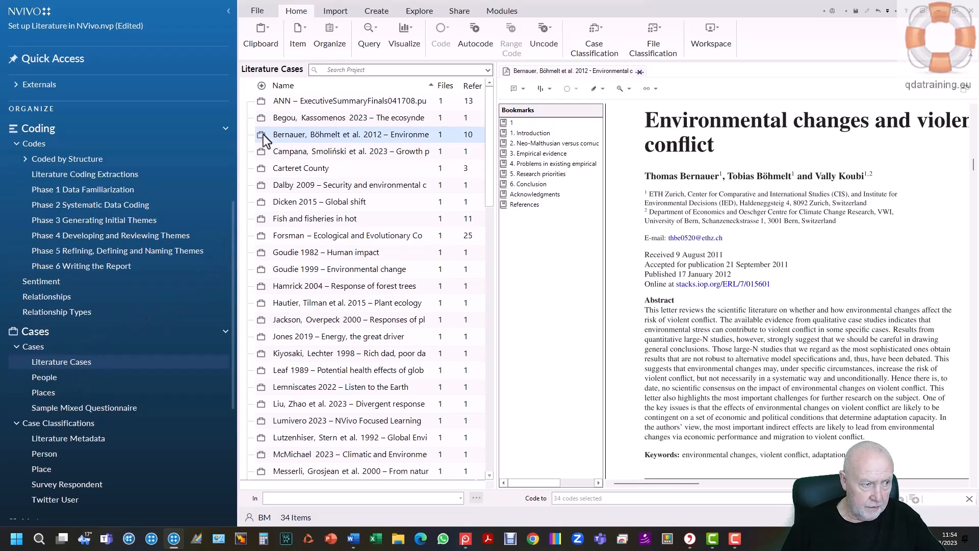
right_click(263, 134)
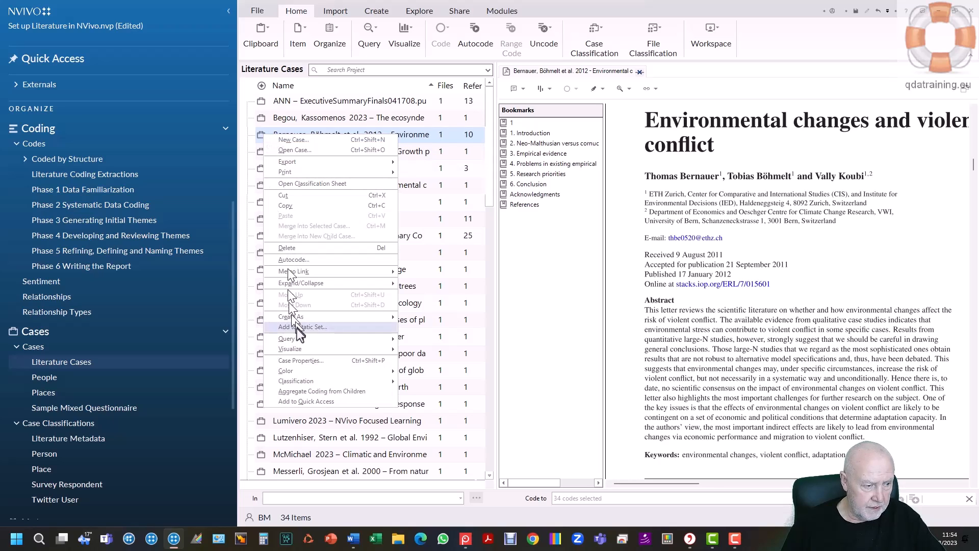
click(303, 359)
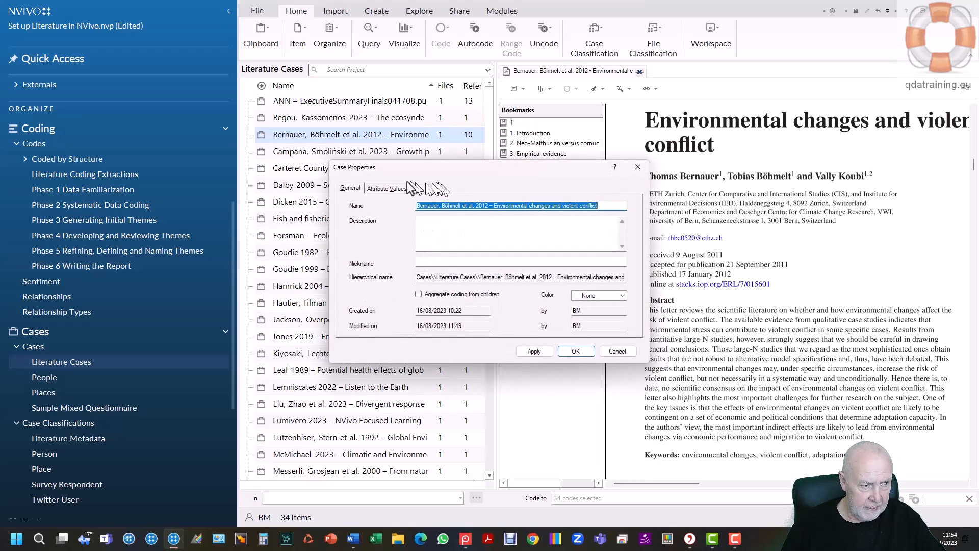
click(396, 188)
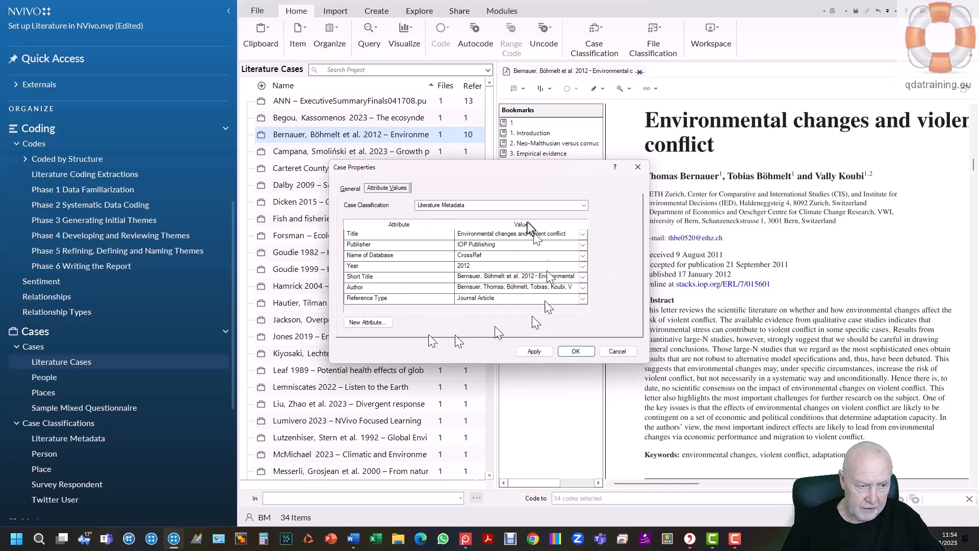
click(574, 351)
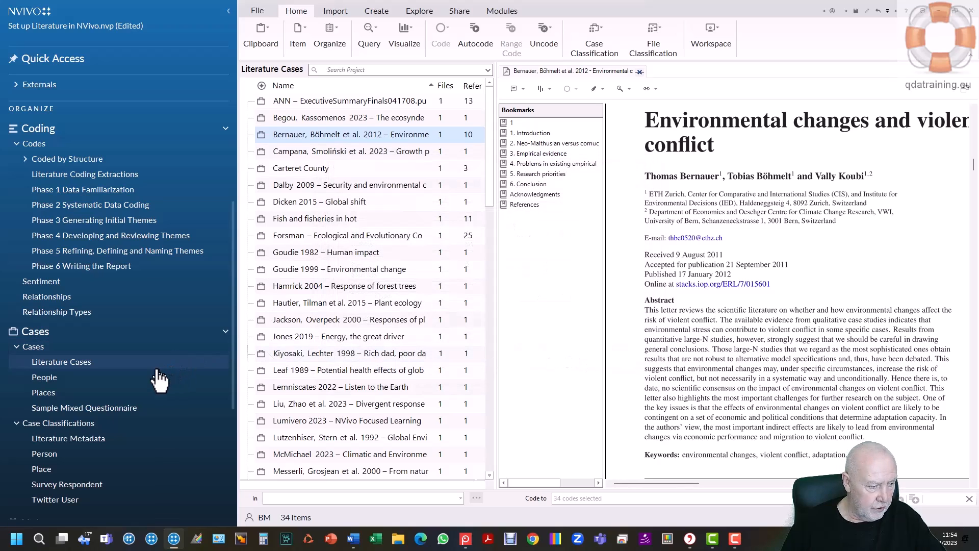
Expand the "Environmental changes and violent conflict" case in the Literature Metadata classification and inspect the available values of its Year attribute.
click(92, 438)
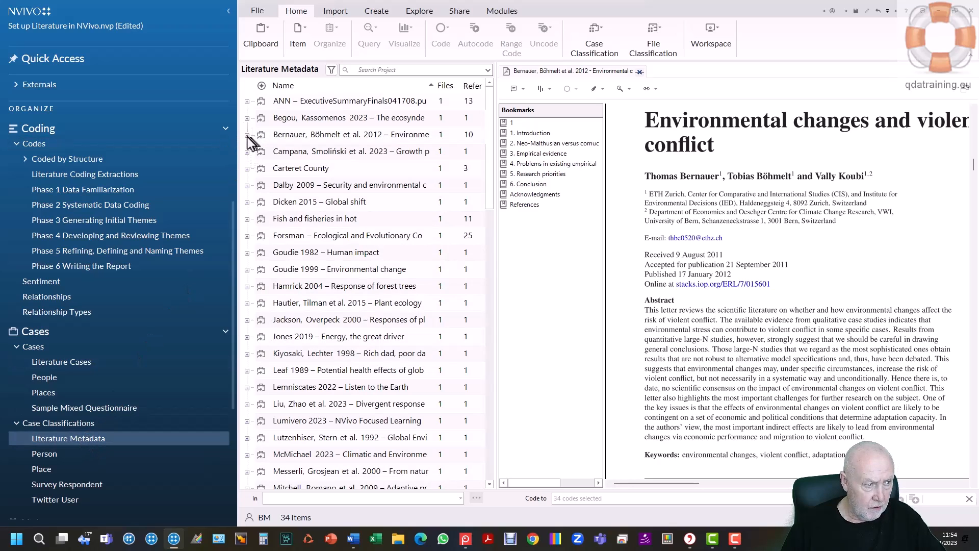
click(247, 135)
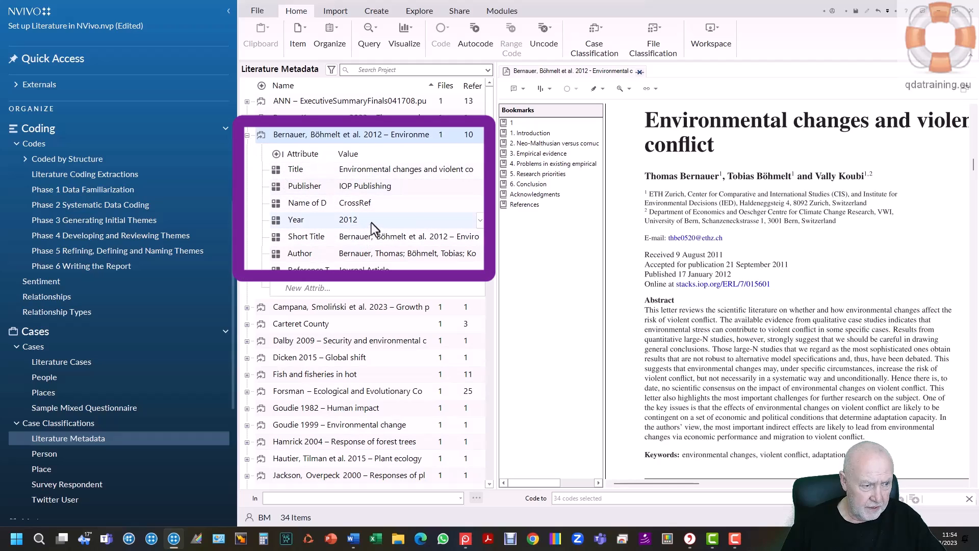
click(479, 220)
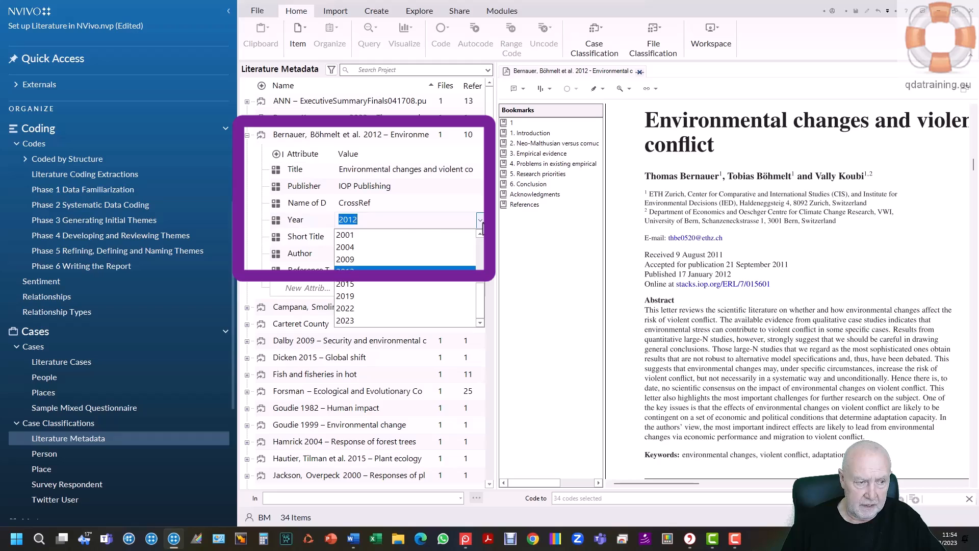
click(480, 220)
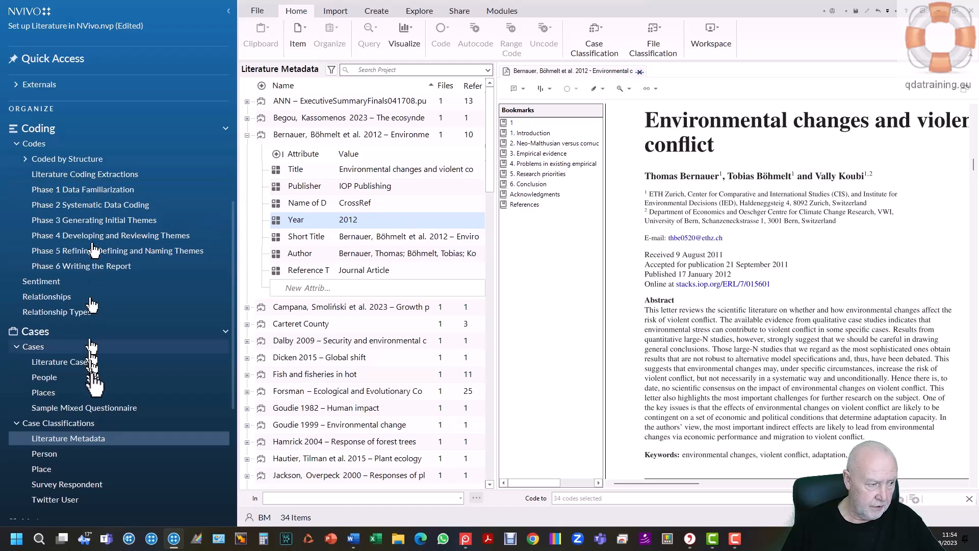
Return to the Literature Coding Extractions codes and close the "Environmental changes and violent conflict" PDF.
click(104, 175)
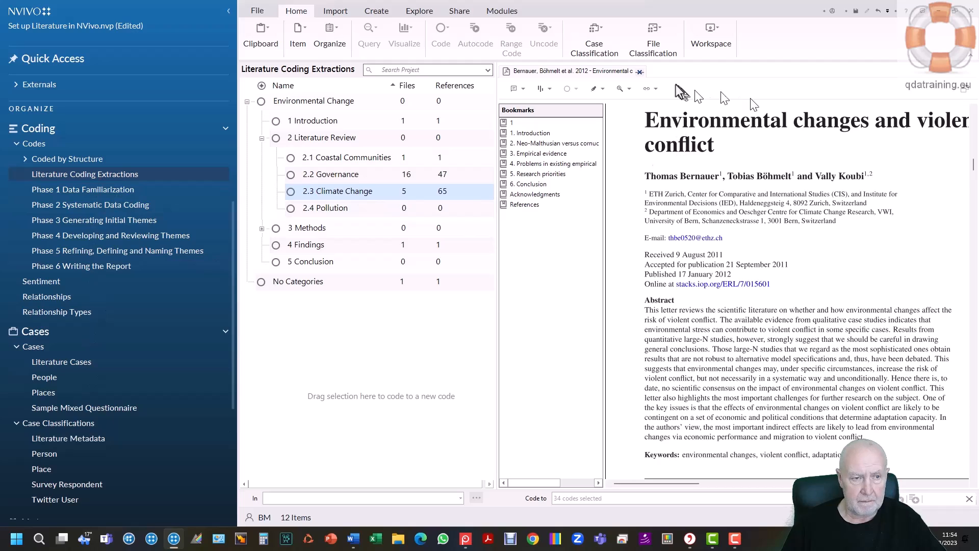
click(638, 71)
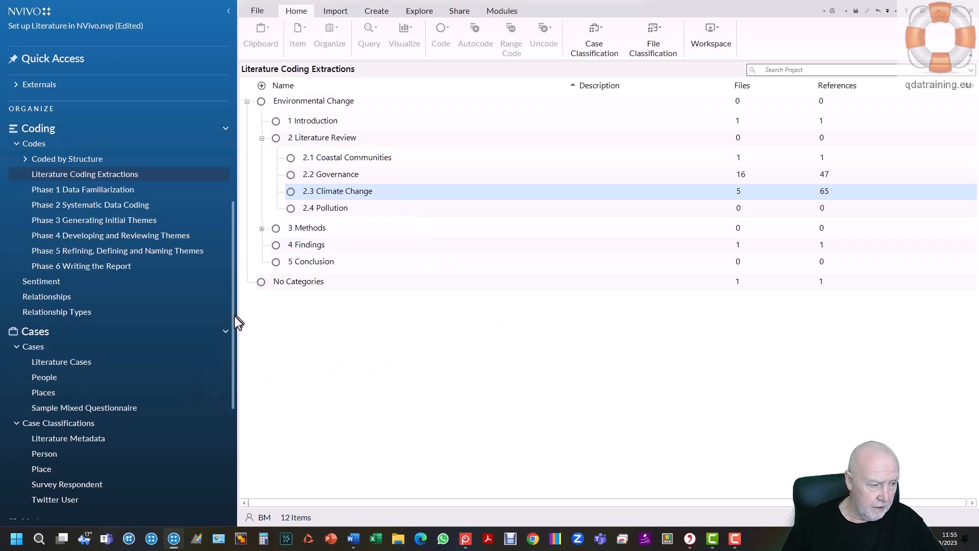
Create a new Text Search query from the empty area of the Query Criteria list.
drag(233, 317, 246, 453)
click(71, 391)
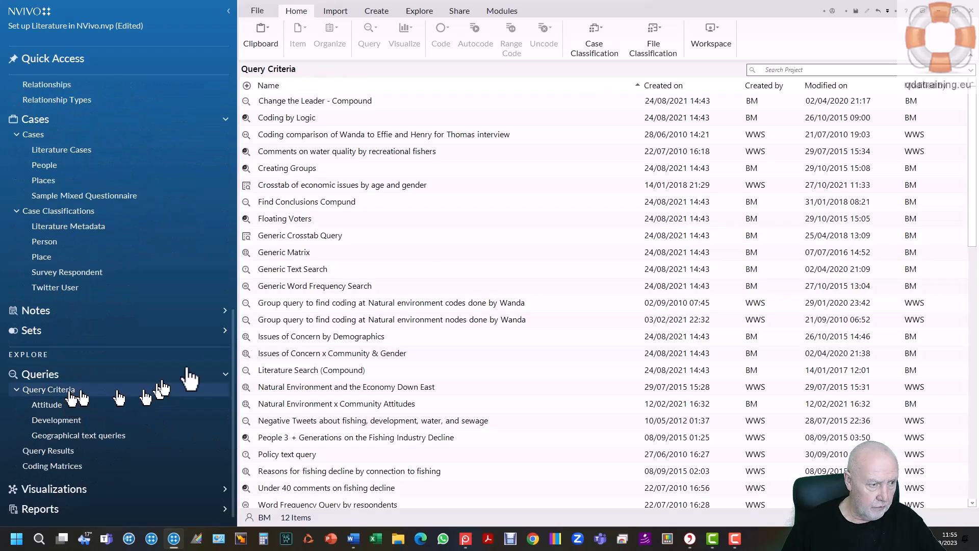
scroll(451, 263, down, 7)
right_click(451, 265)
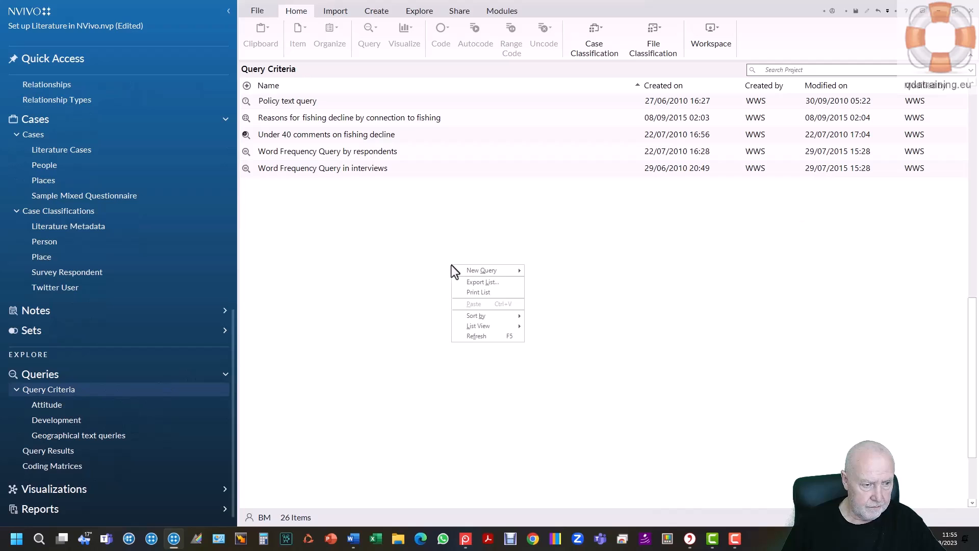
mouse_move(509, 273)
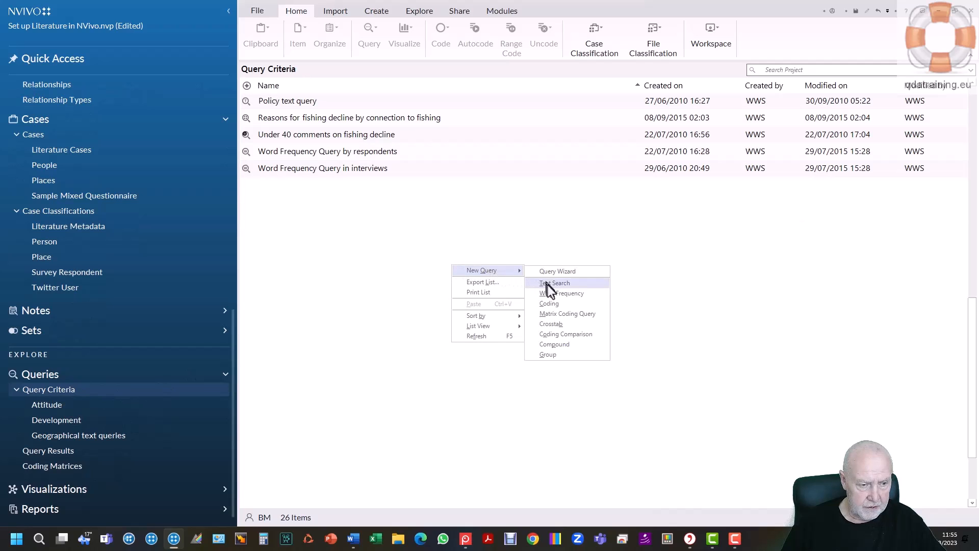
click(547, 285)
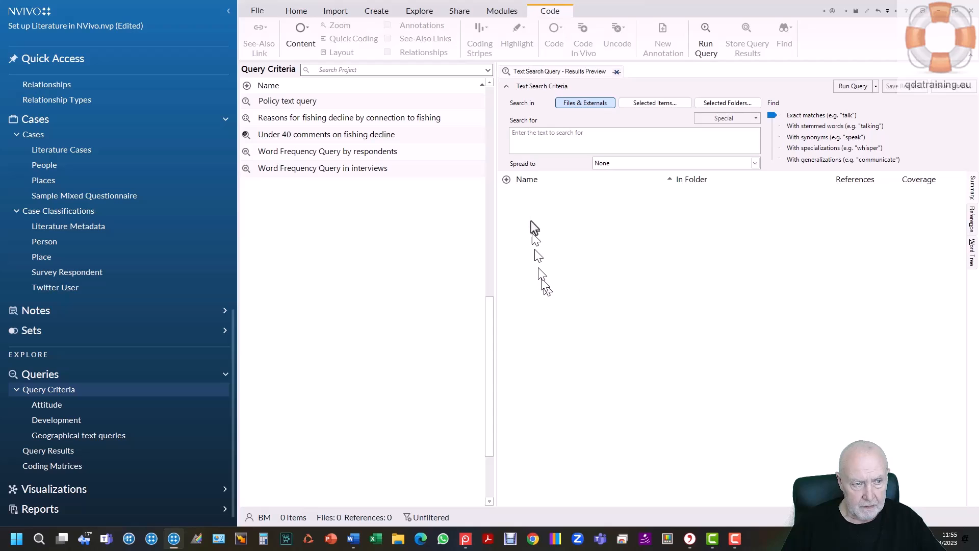
Enter "climate change" as the search text and add a Near proximity operator with a word distance of 5.
click(528, 135)
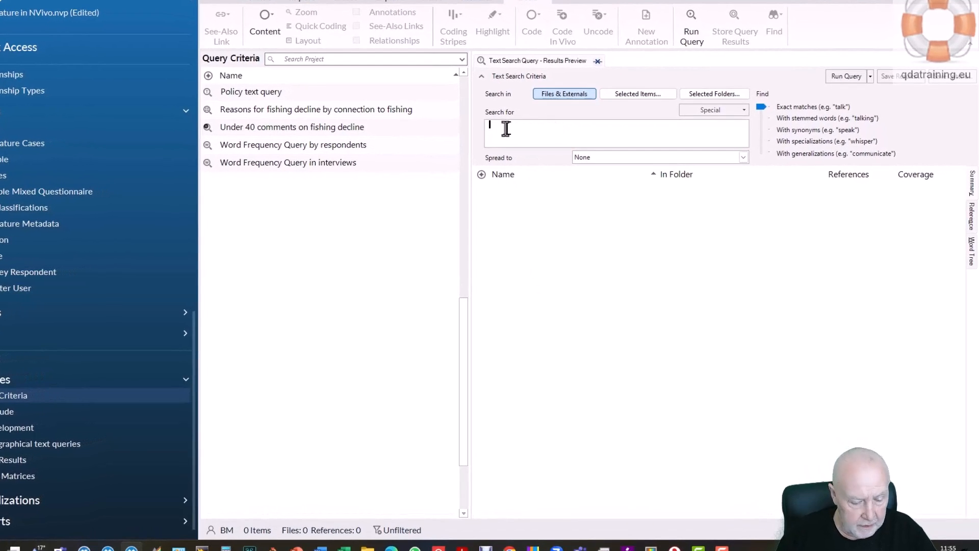
text(")
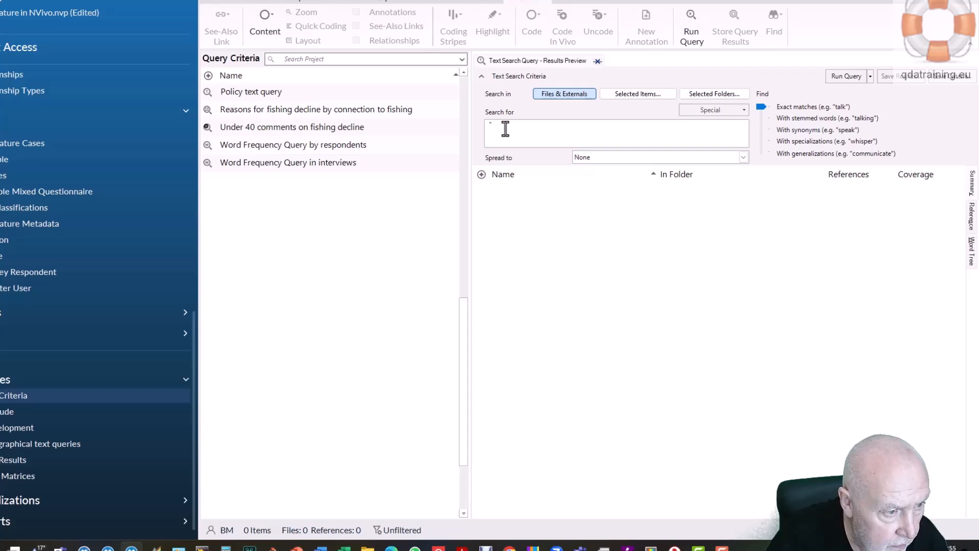
text(climate )
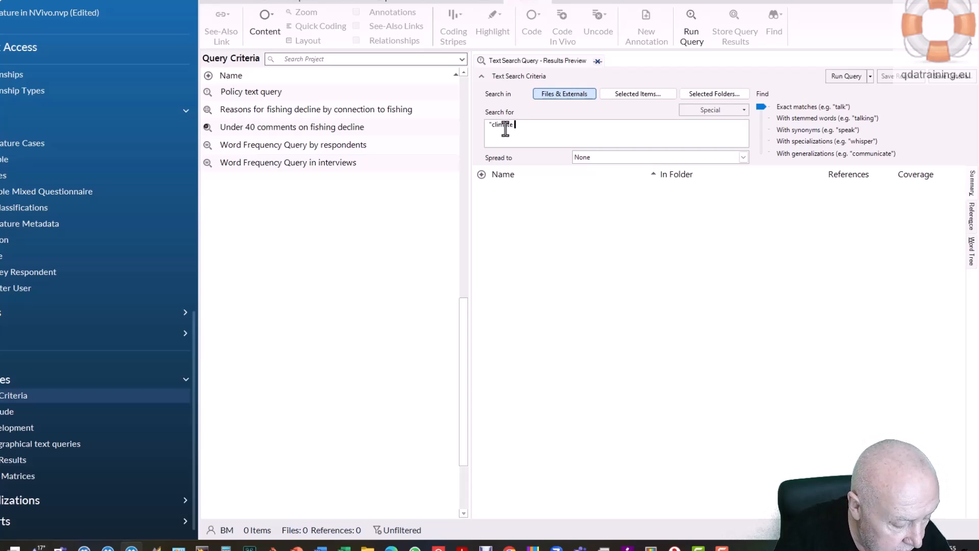
text(change")
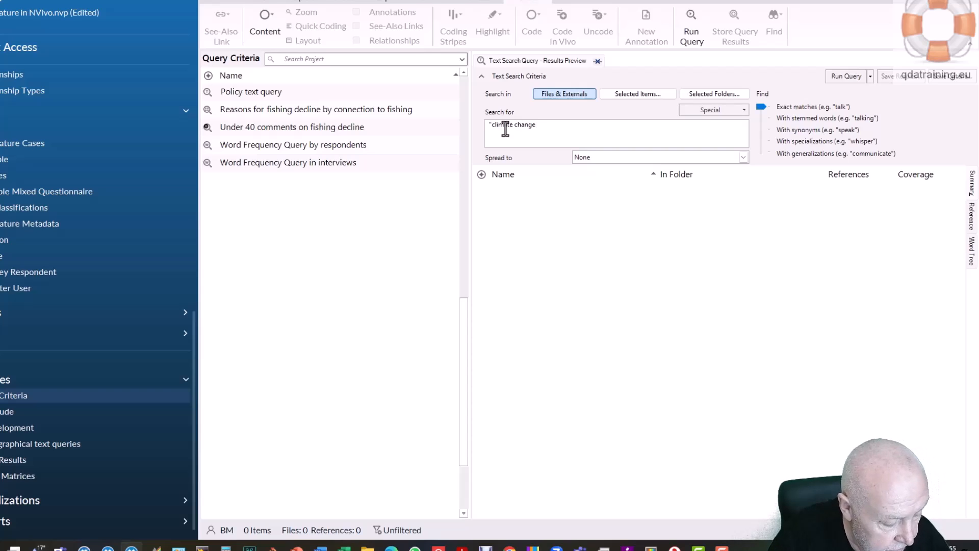
click(746, 110)
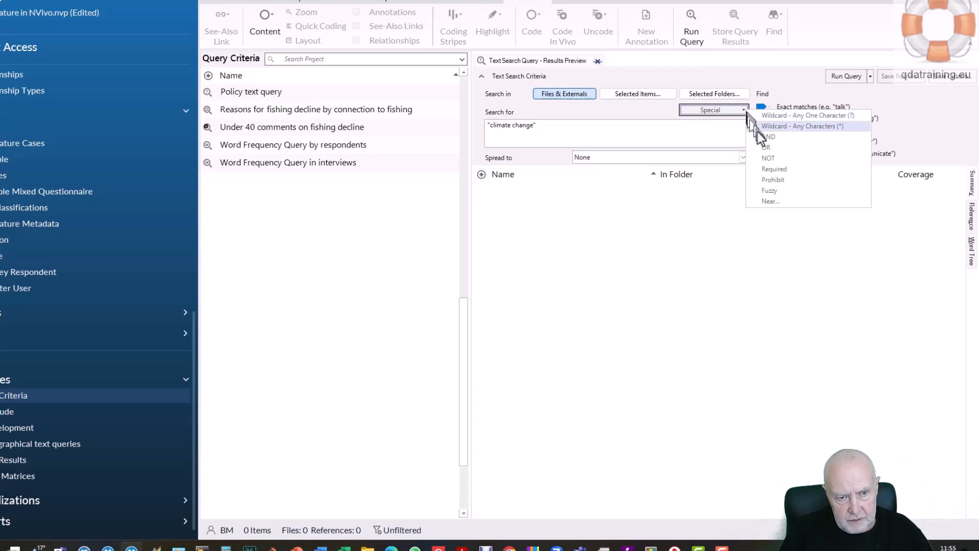
click(782, 202)
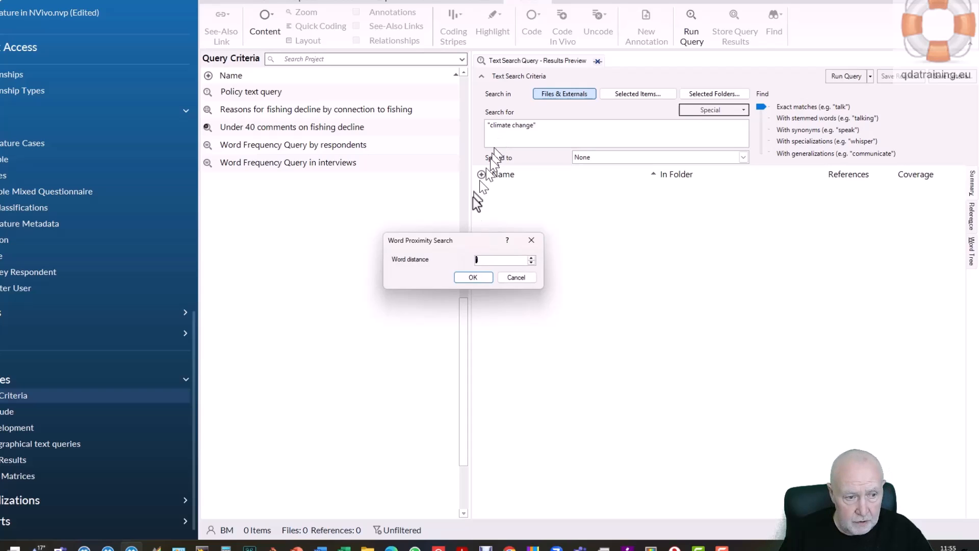
drag(484, 261, 459, 261)
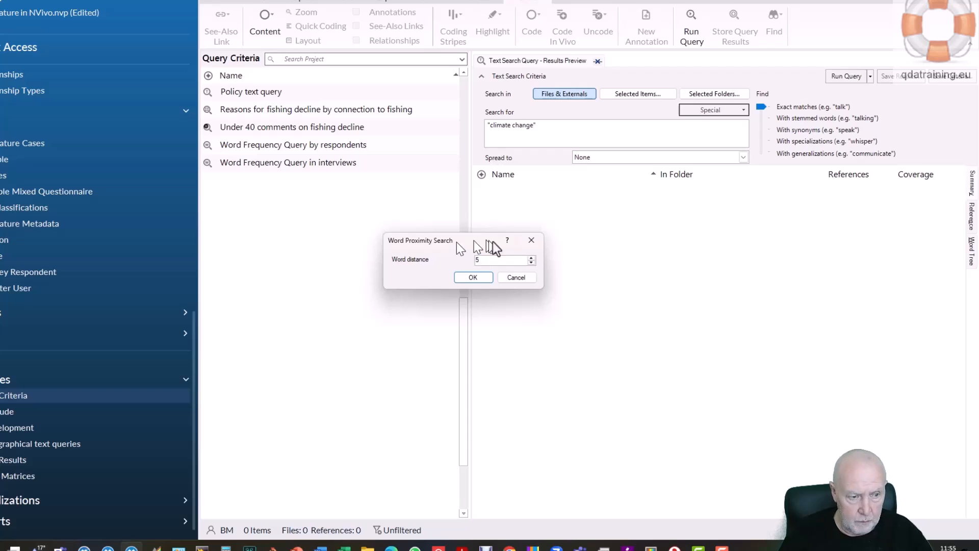
click(473, 277)
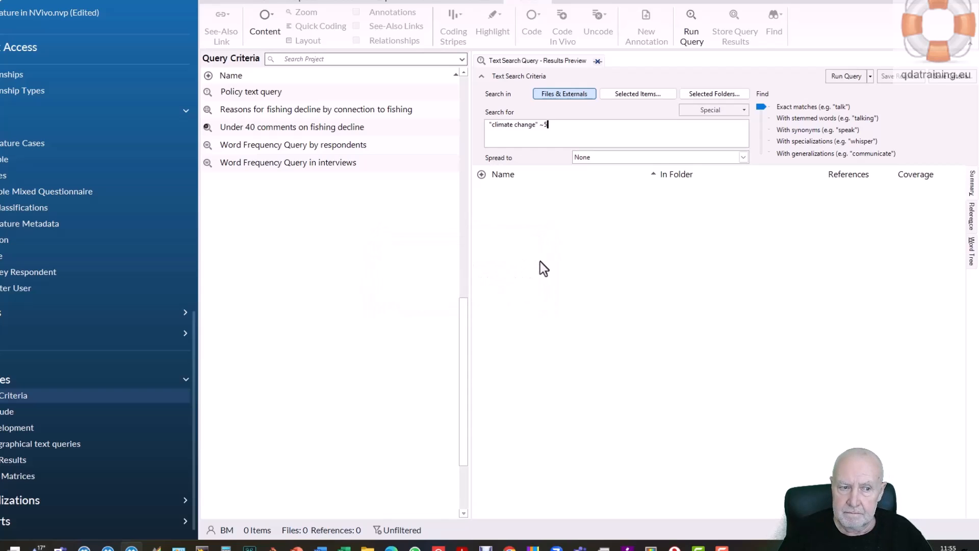
Spread the text search matches to Broad Context and run the query.
click(742, 159)
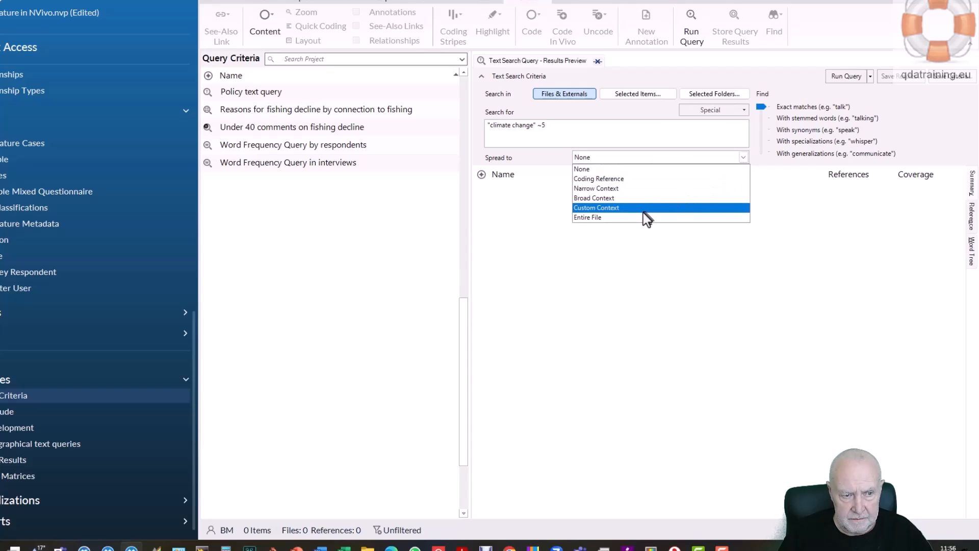
click(630, 202)
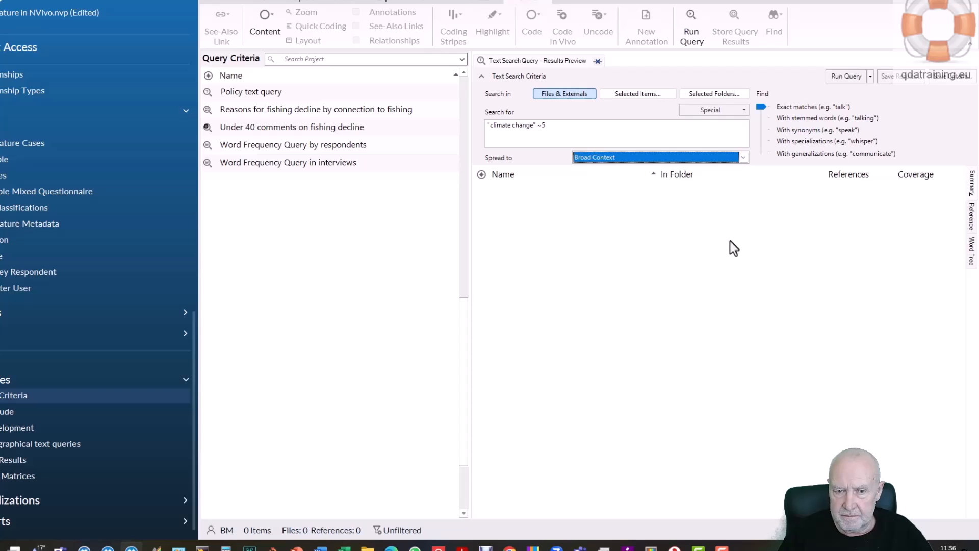
click(852, 77)
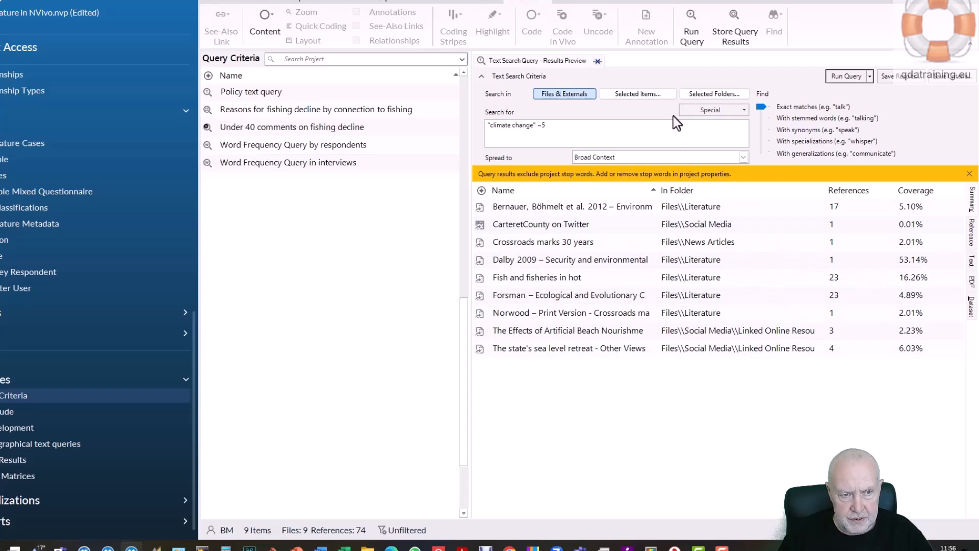
Restrict the text search to the files in the Literature folder and rerun the query.
click(652, 96)
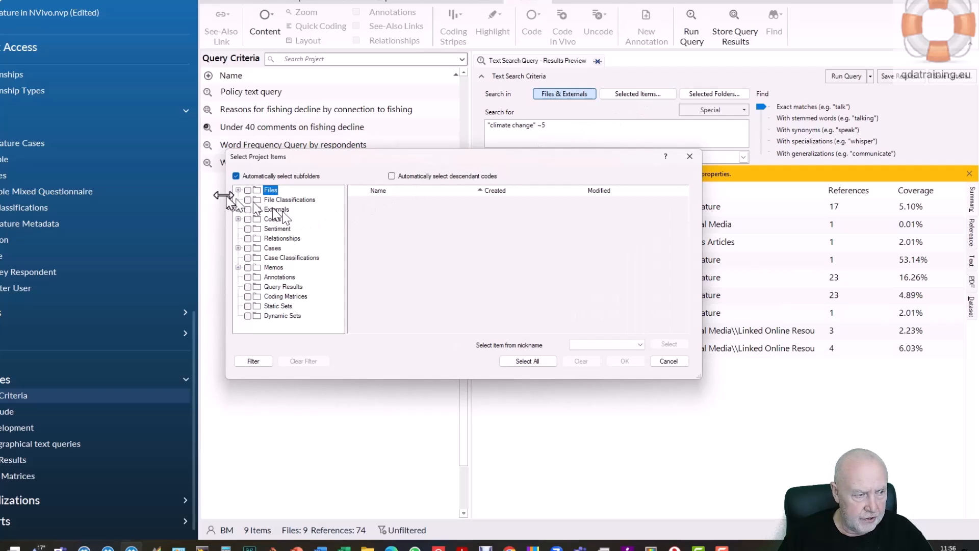
click(238, 190)
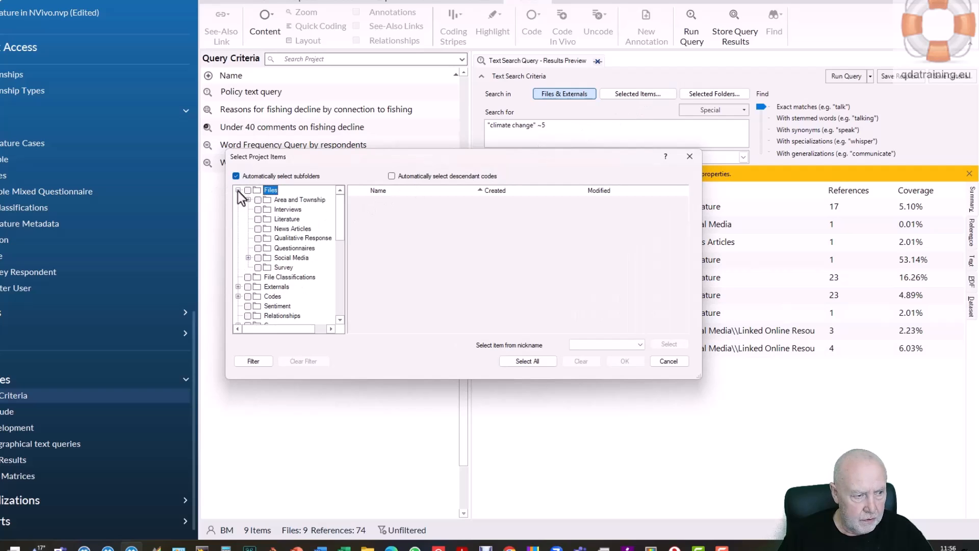
click(281, 219)
click(258, 219)
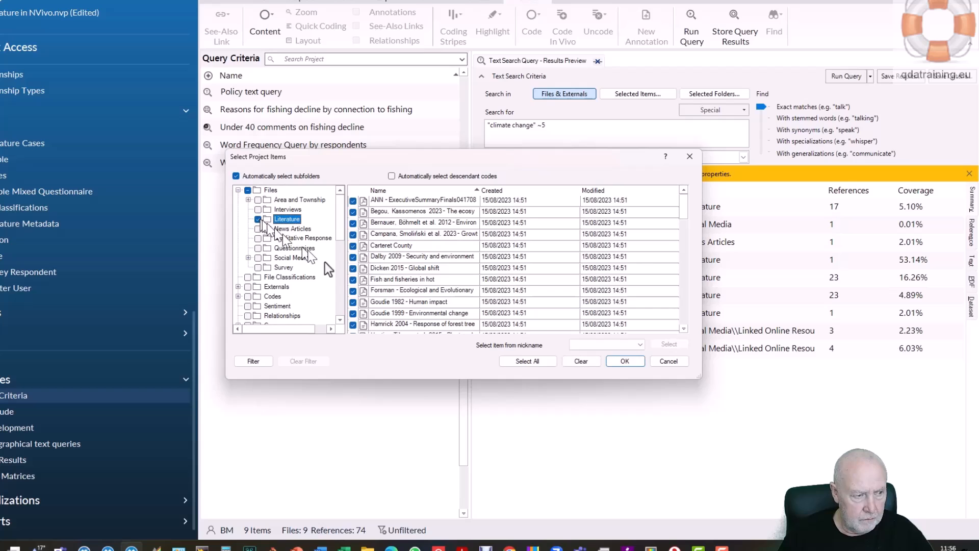
click(614, 362)
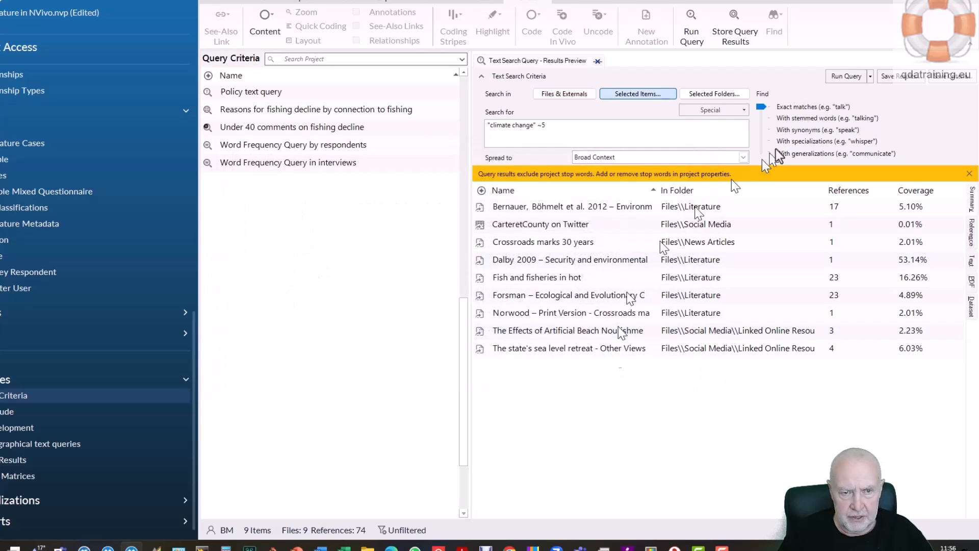
click(845, 76)
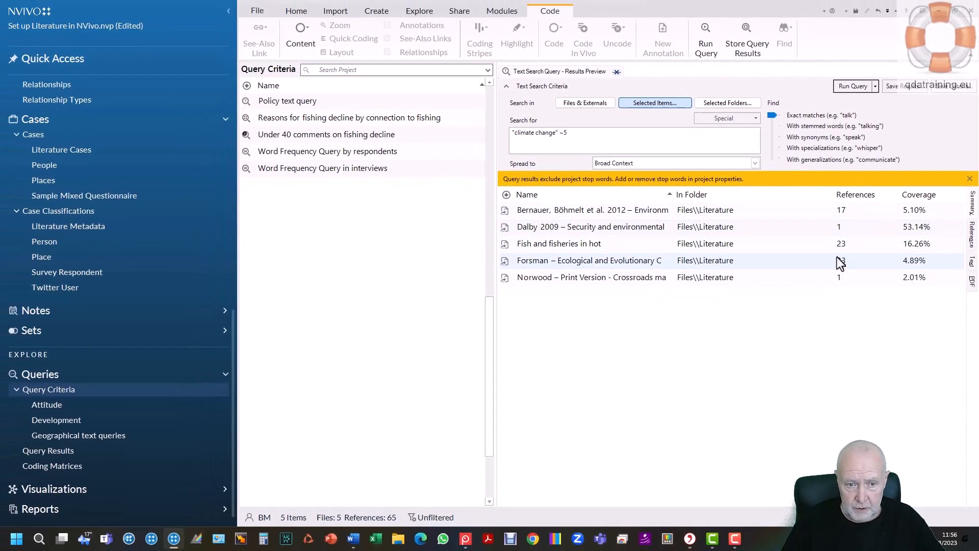
click(850, 242)
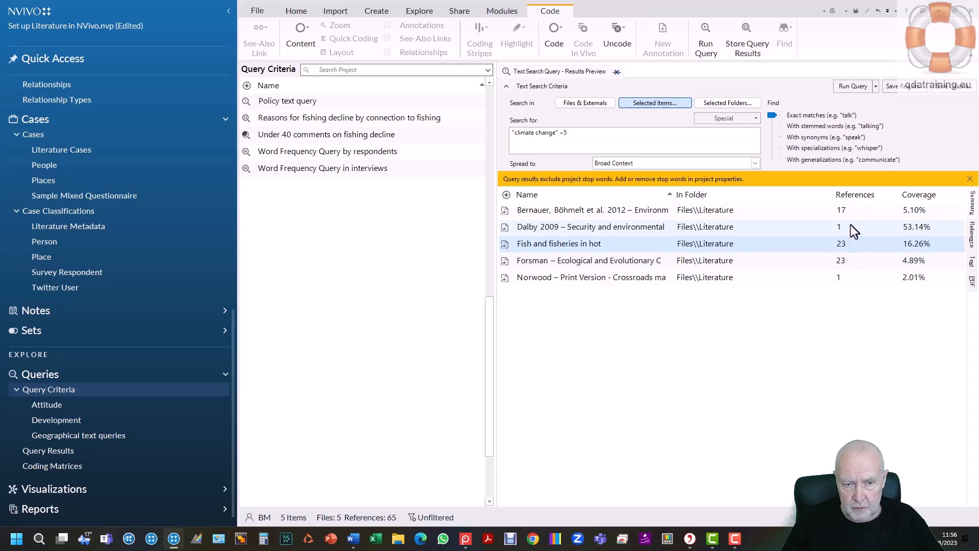
Store the query results by merging them into the existing code 2.3 Climate Change under 2 Literature Review in Literature Coding Extractions.
click(902, 87)
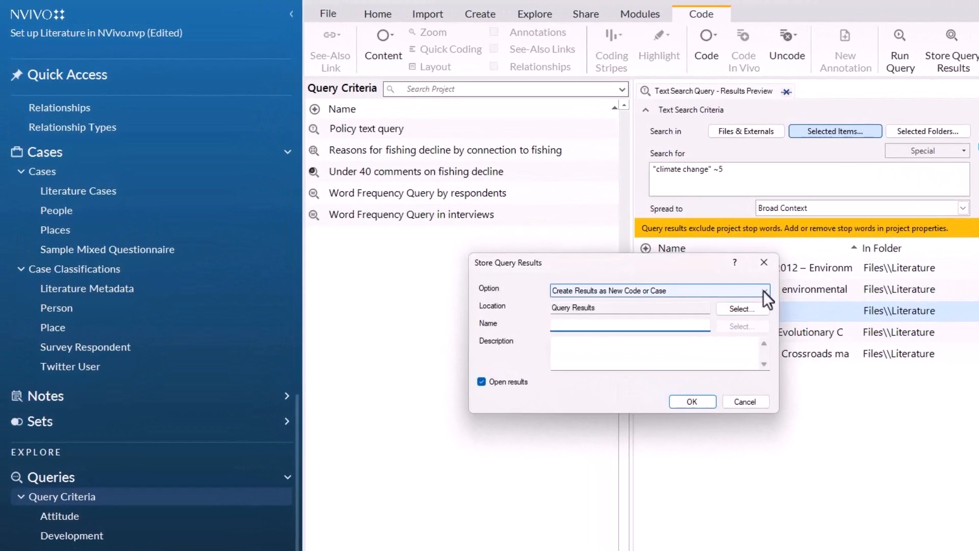
click(763, 290)
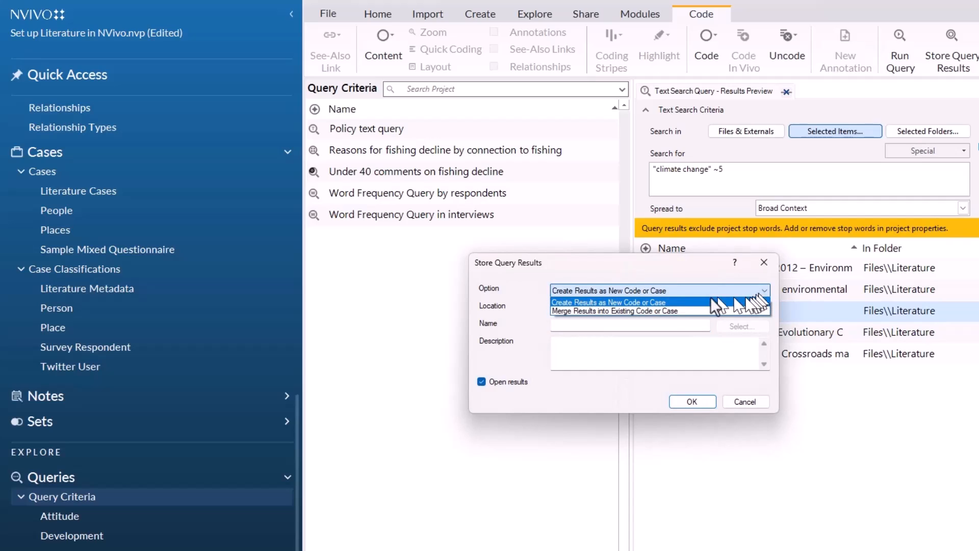
click(678, 309)
click(757, 325)
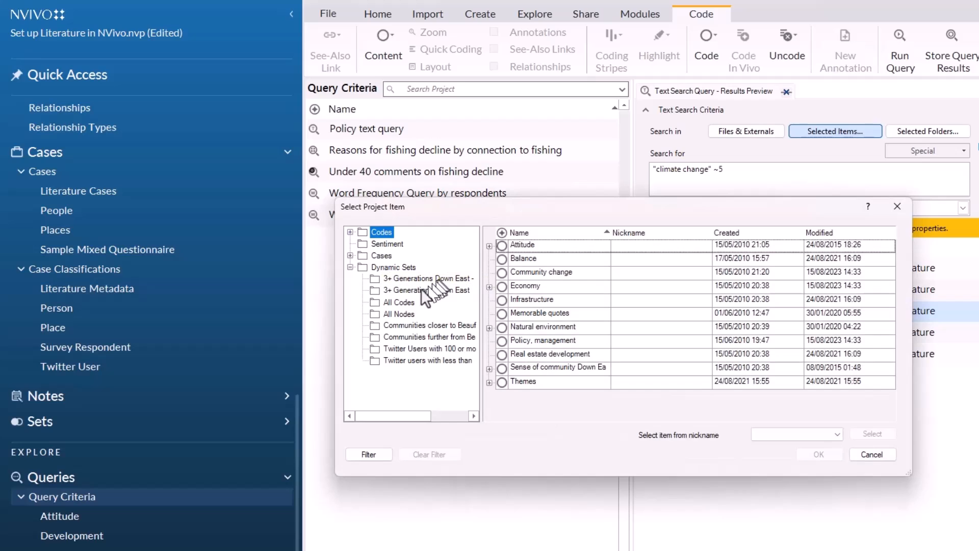
click(350, 232)
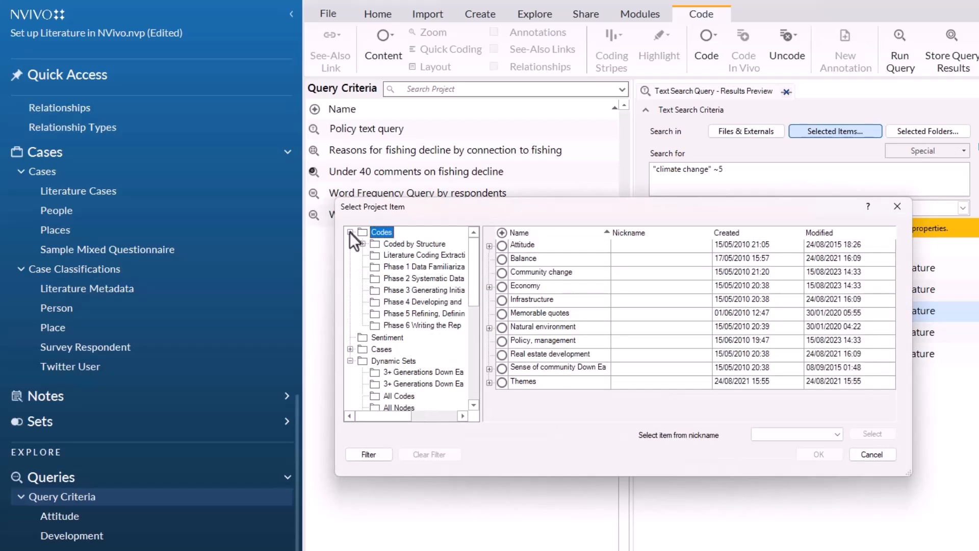
click(414, 255)
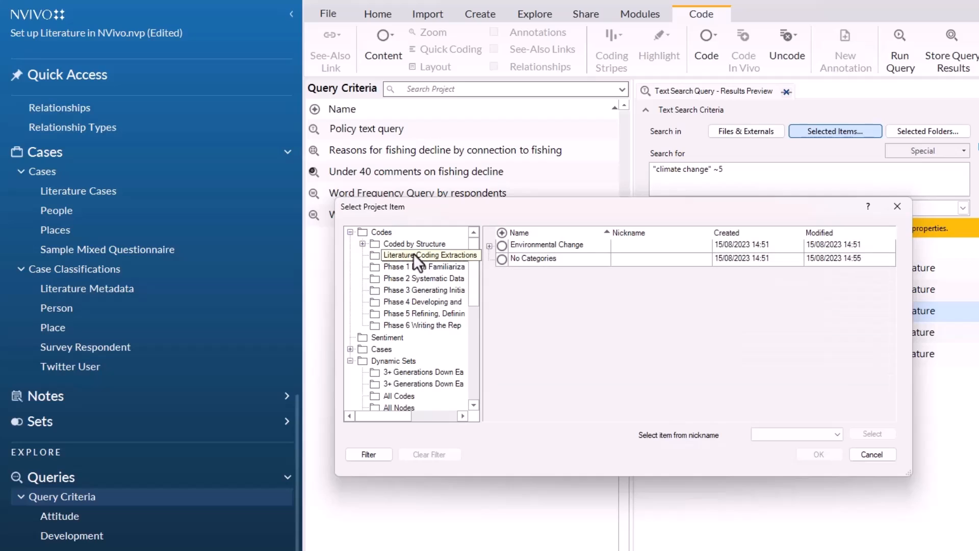
click(489, 246)
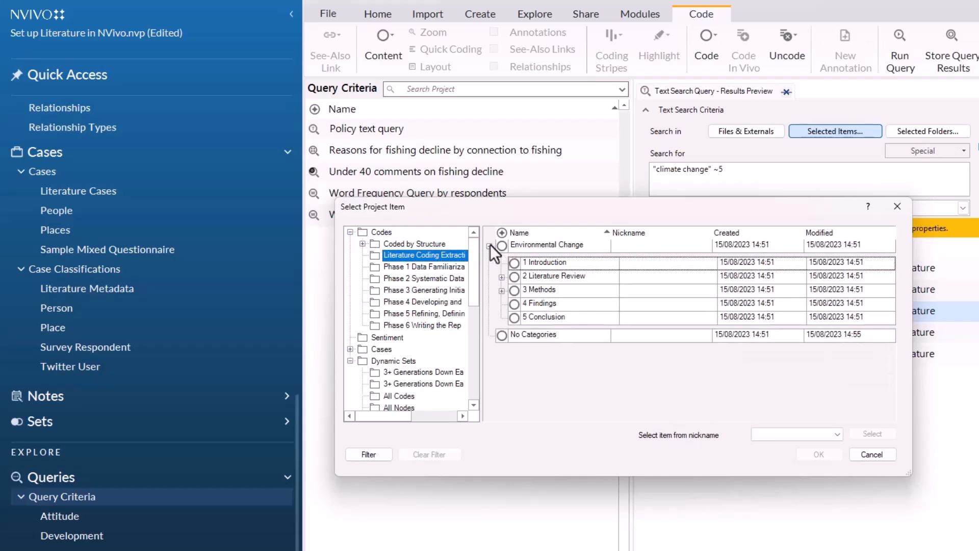
click(501, 277)
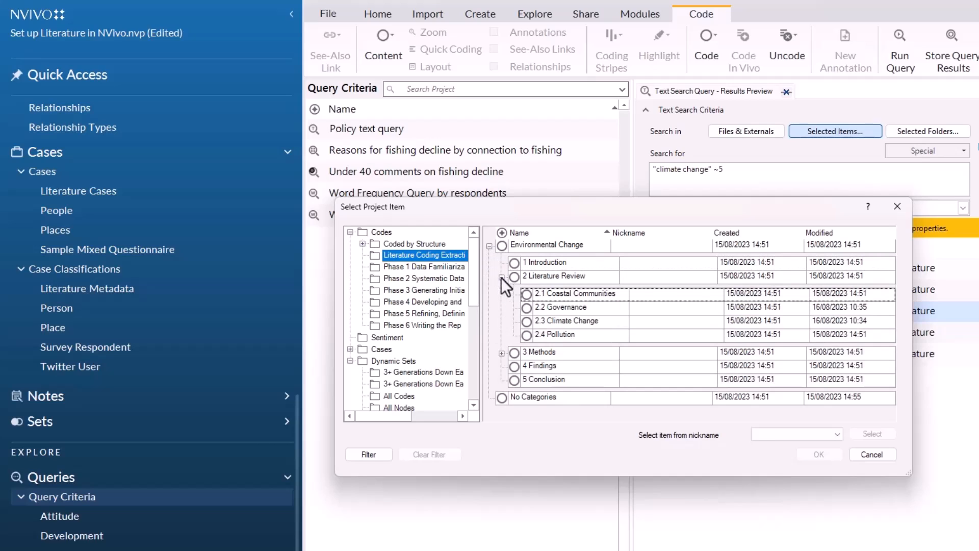
click(527, 320)
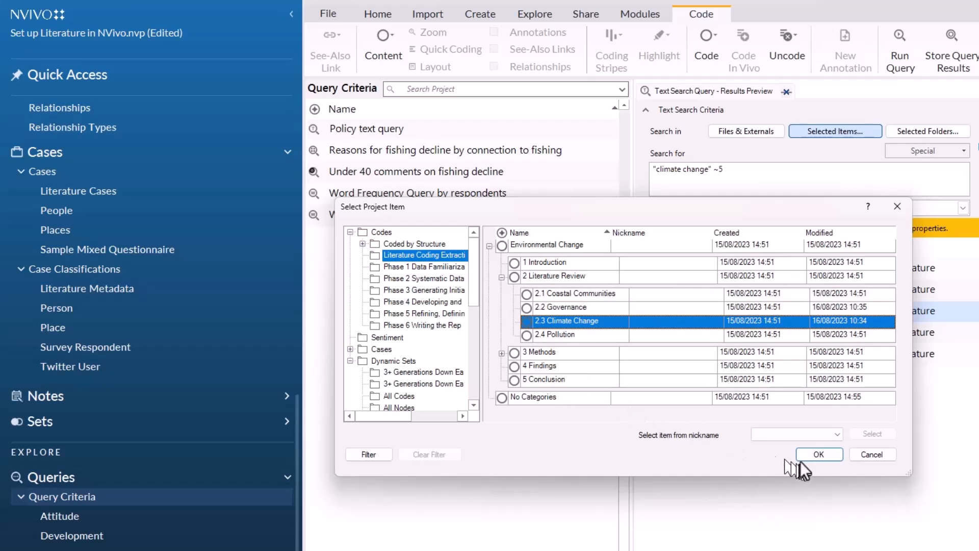
click(815, 454)
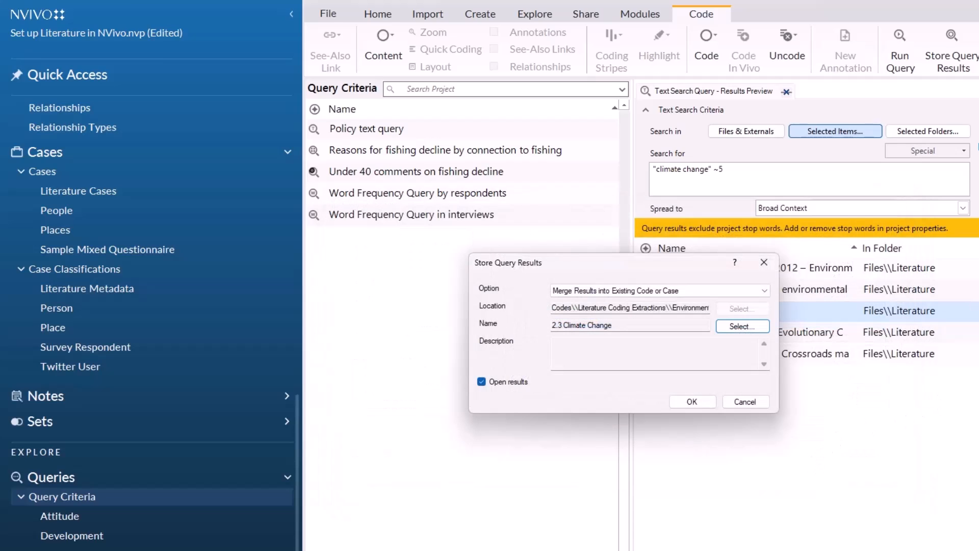
click(700, 402)
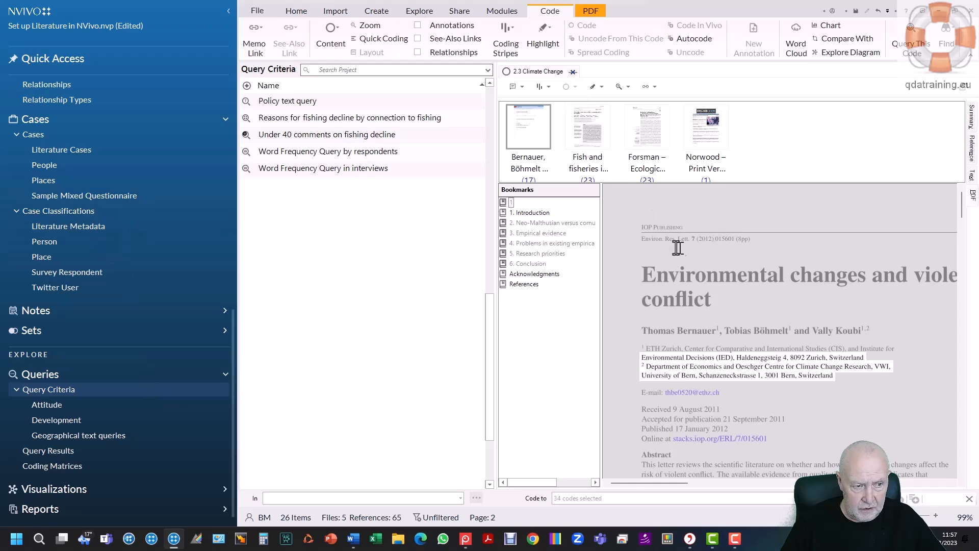
Review the coded passages of "Fish and fisheries in hot" in 2.3 Climate Change, close the code, and check the Literature Coding Extractions codes.
click(586, 146)
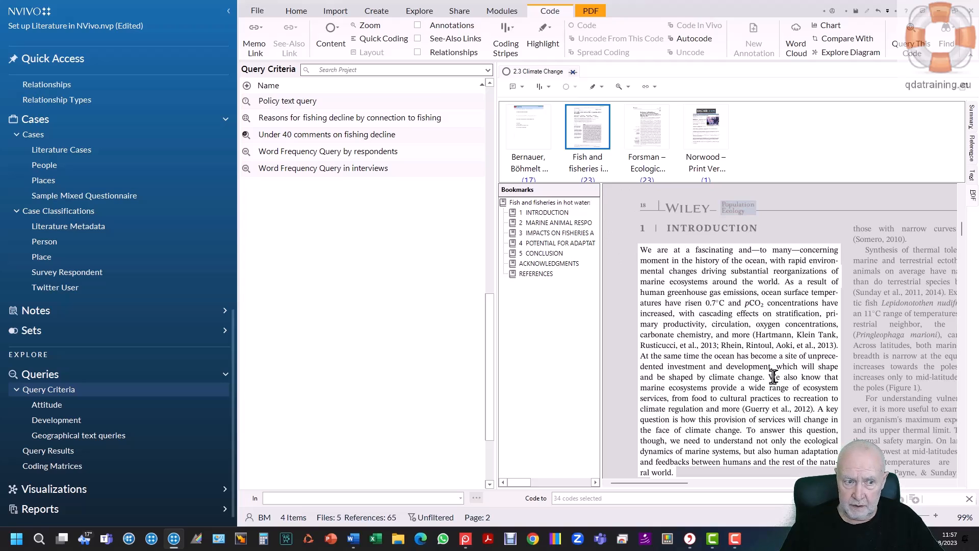
click(573, 72)
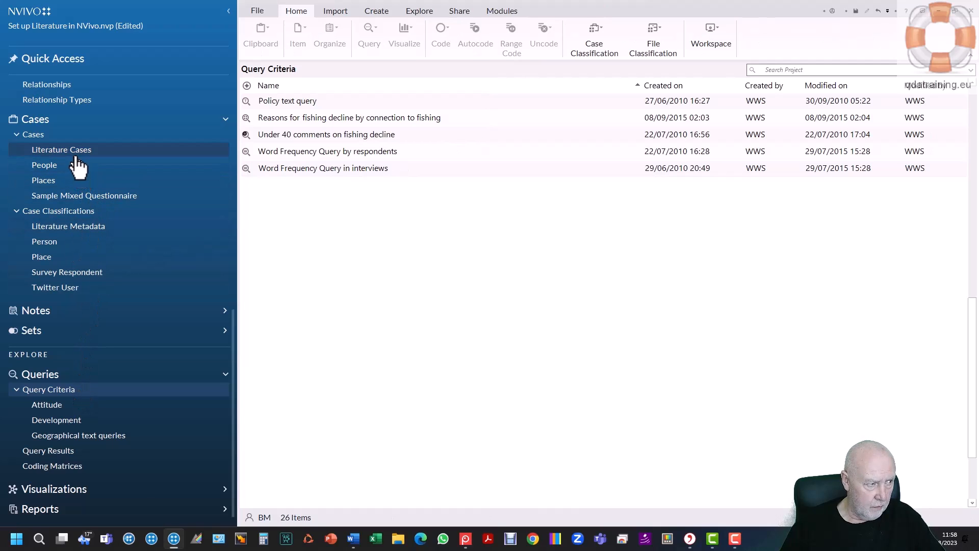
scroll(102, 219, up, 4)
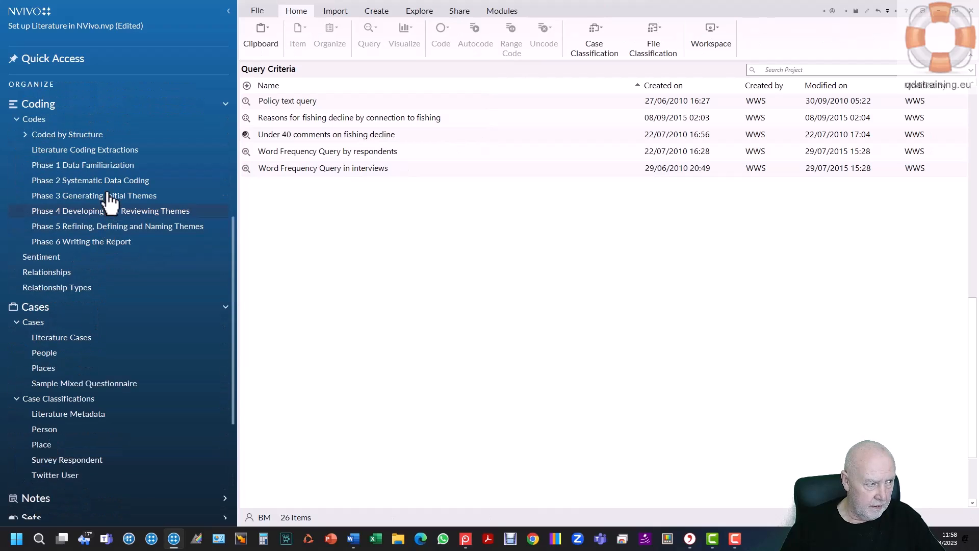
click(115, 150)
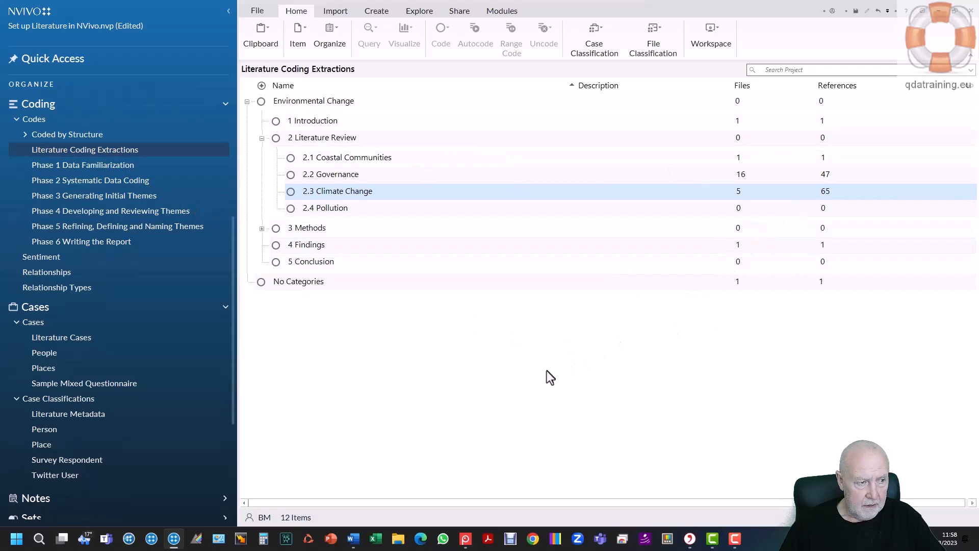
click(291, 175)
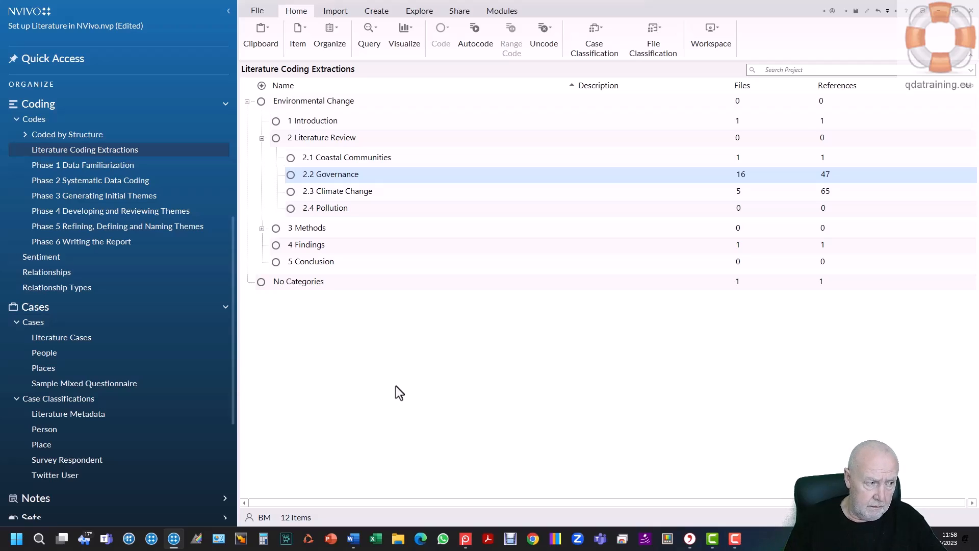
Copy the Policy code under Development in Phase 5 Refining, Defining and Naming Themes and merge it into 2.2 Governance in Literature Coding Extractions.
click(117, 232)
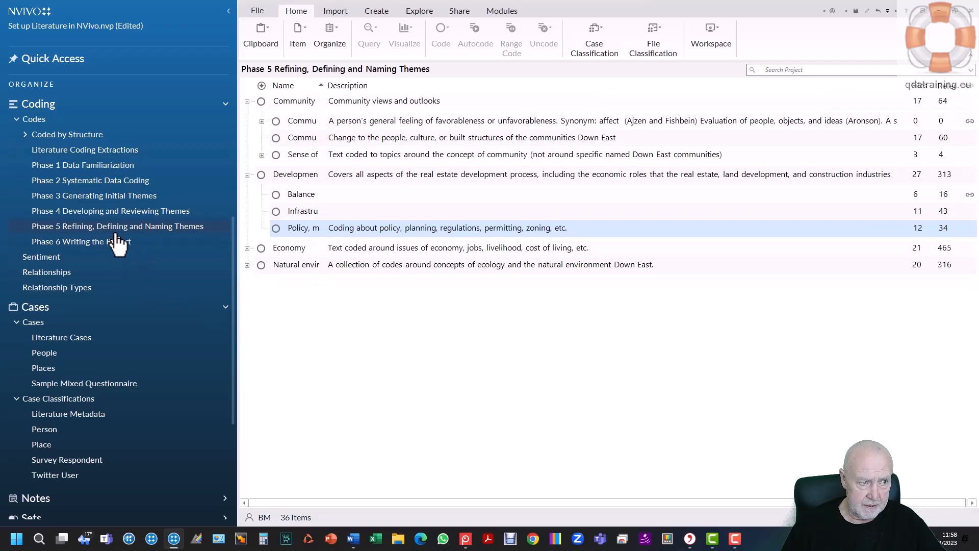
right_click(277, 228)
mouse_move(317, 366)
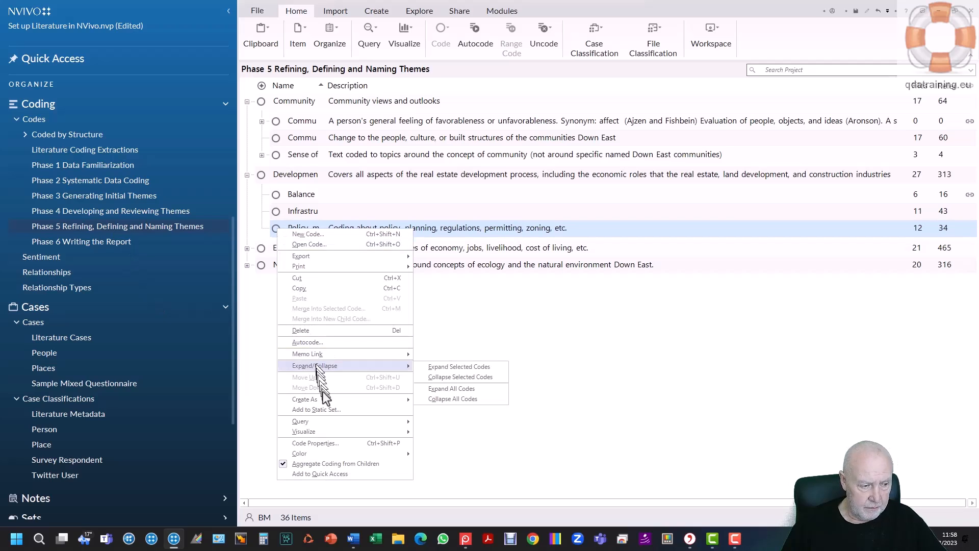
click(322, 289)
click(130, 151)
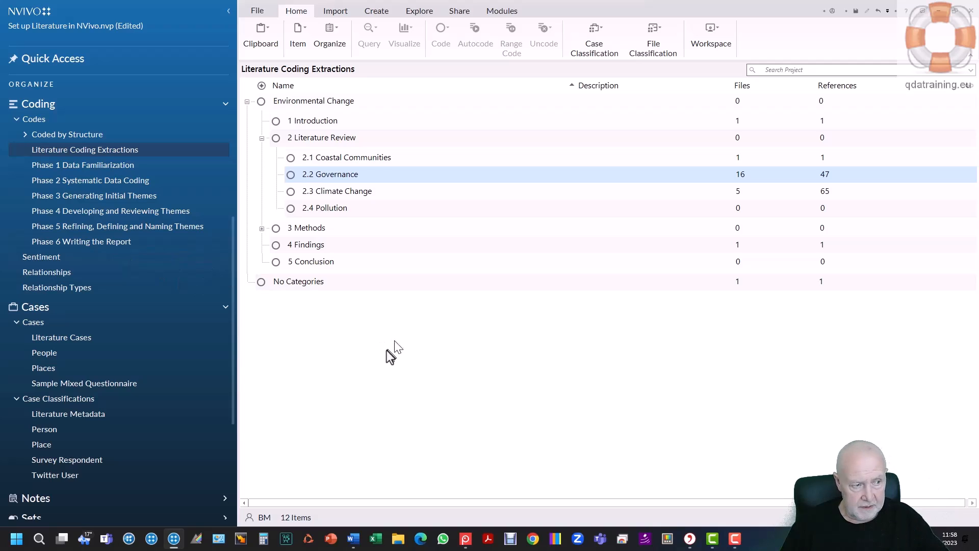
right_click(292, 175)
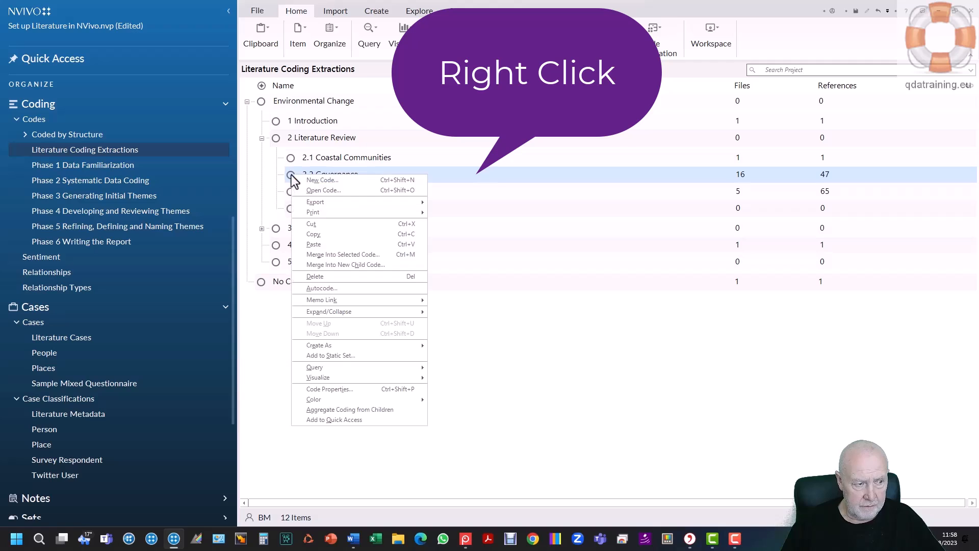
click(333, 253)
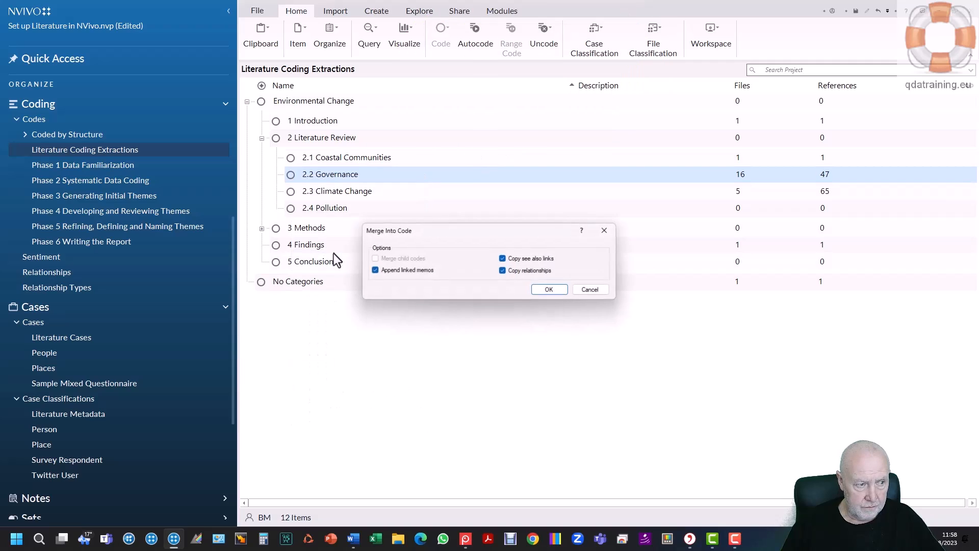
click(546, 290)
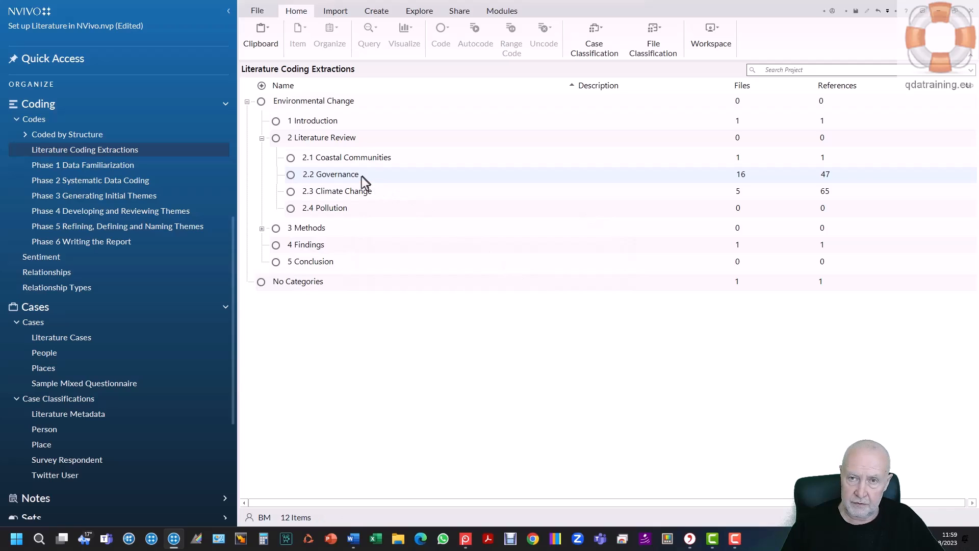
Open 2.2 Governance and review its coded interview text, including the first interview, and the coded passage in the "Crossroads marks 30..." PDF.
click(290, 176)
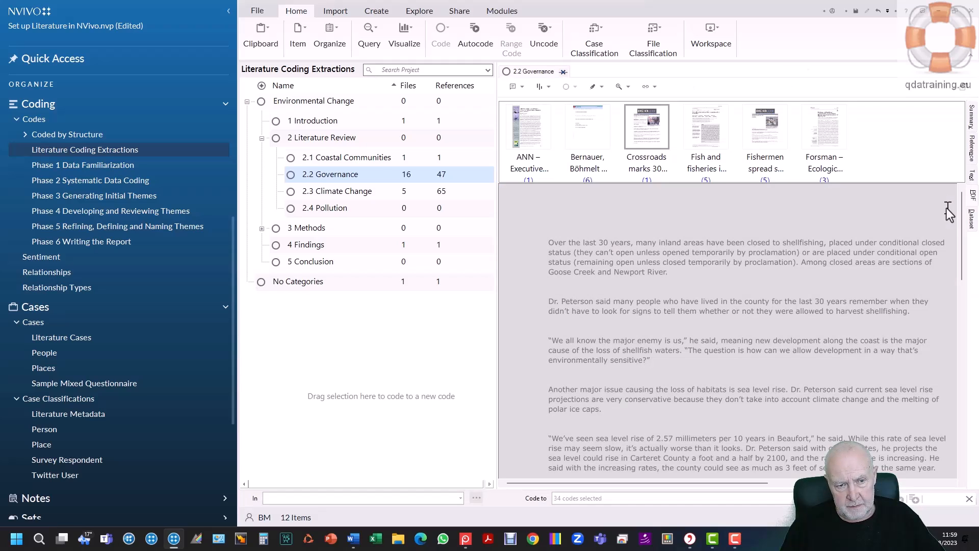
click(972, 178)
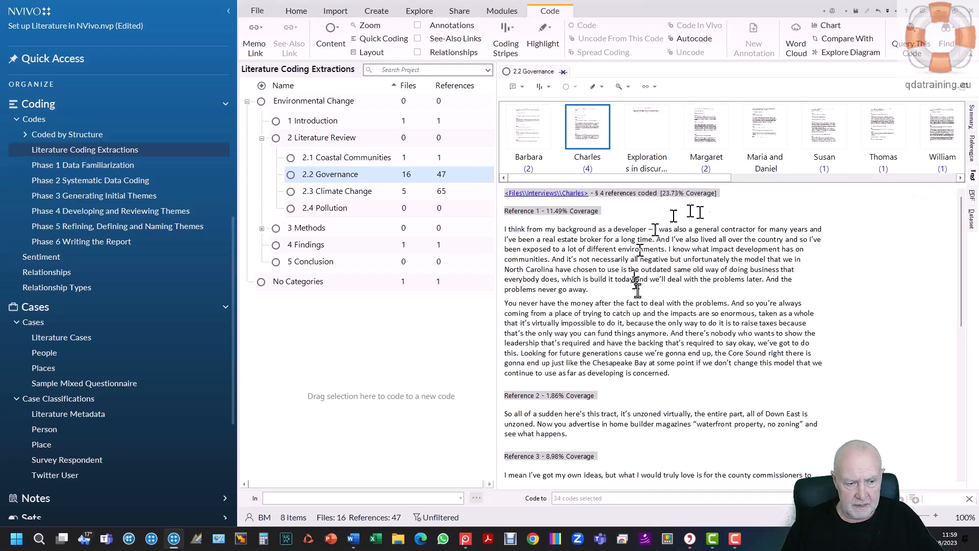
click(530, 144)
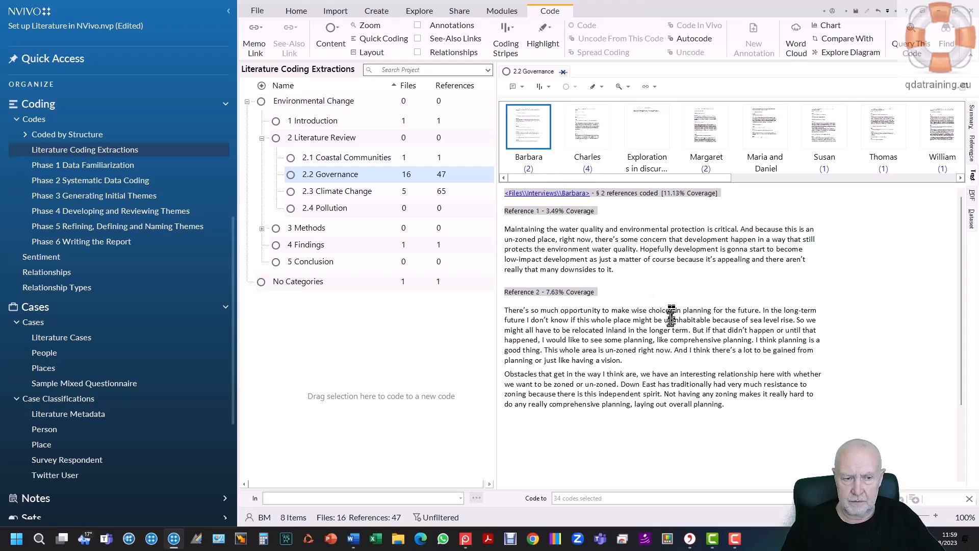
click(972, 196)
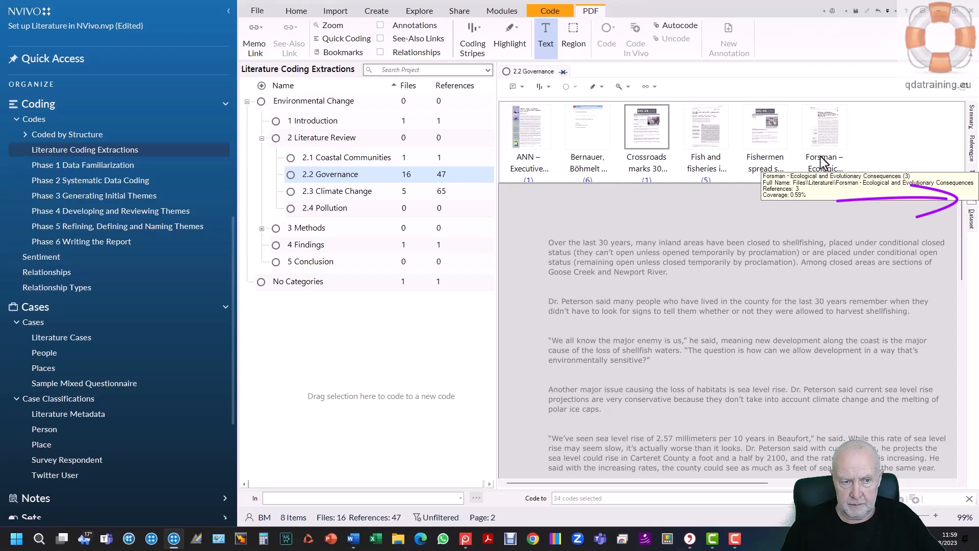
scroll(667, 262, down, 3)
scroll(667, 263, down, 4)
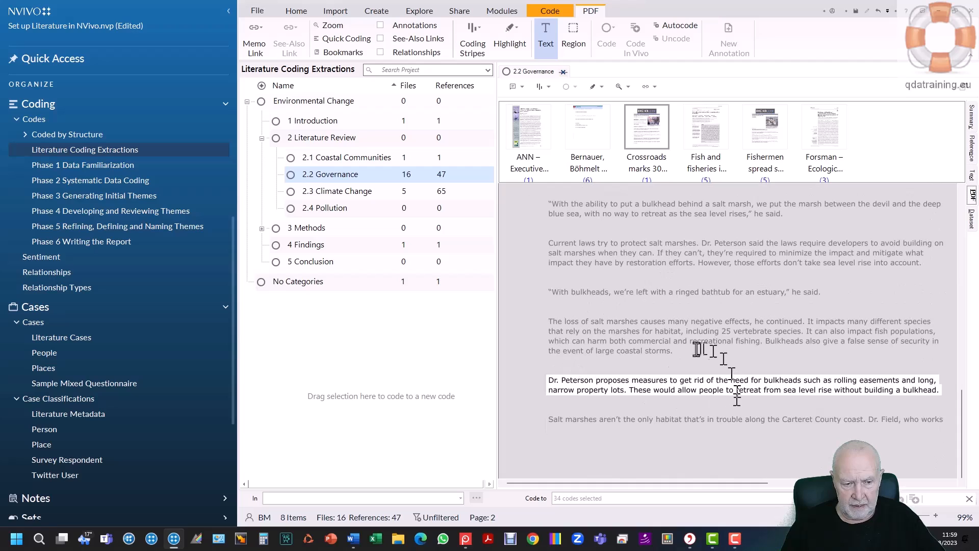